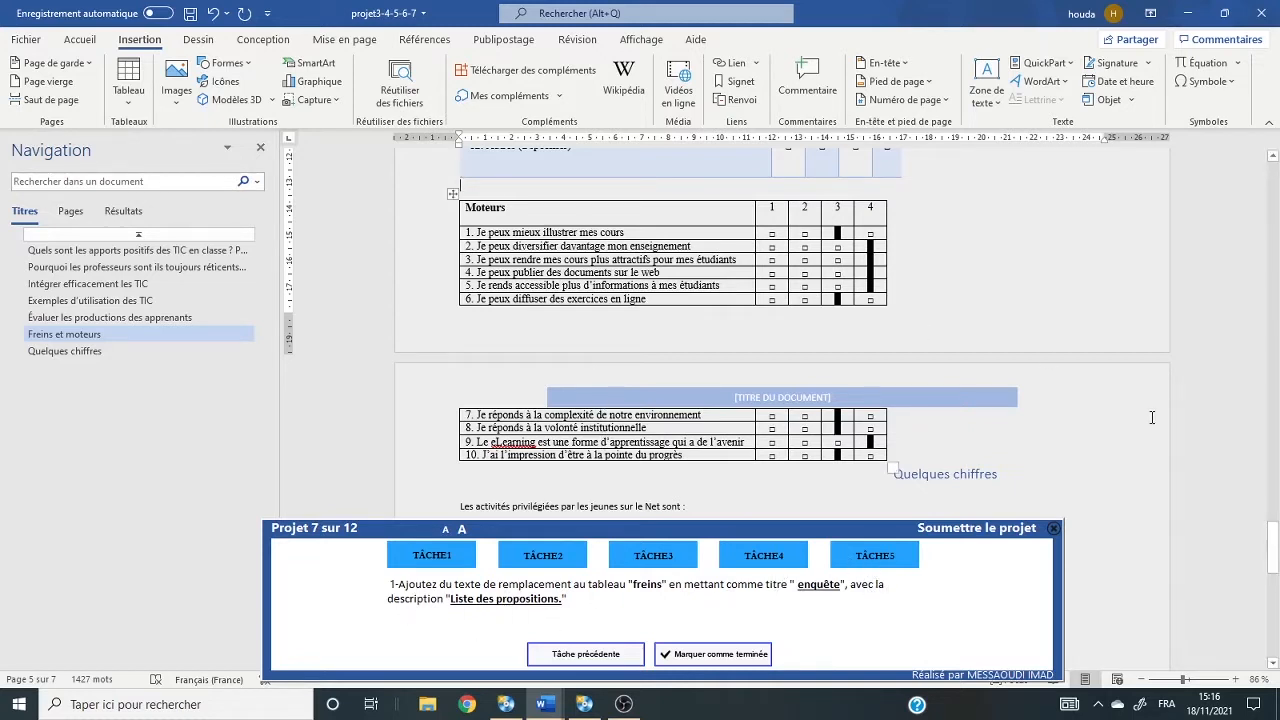
Open the alternative text properties of the "Freins" table under the "Freins et moteurs" heading.
scroll(626, 391, "up", 5)
left_click(626, 391)
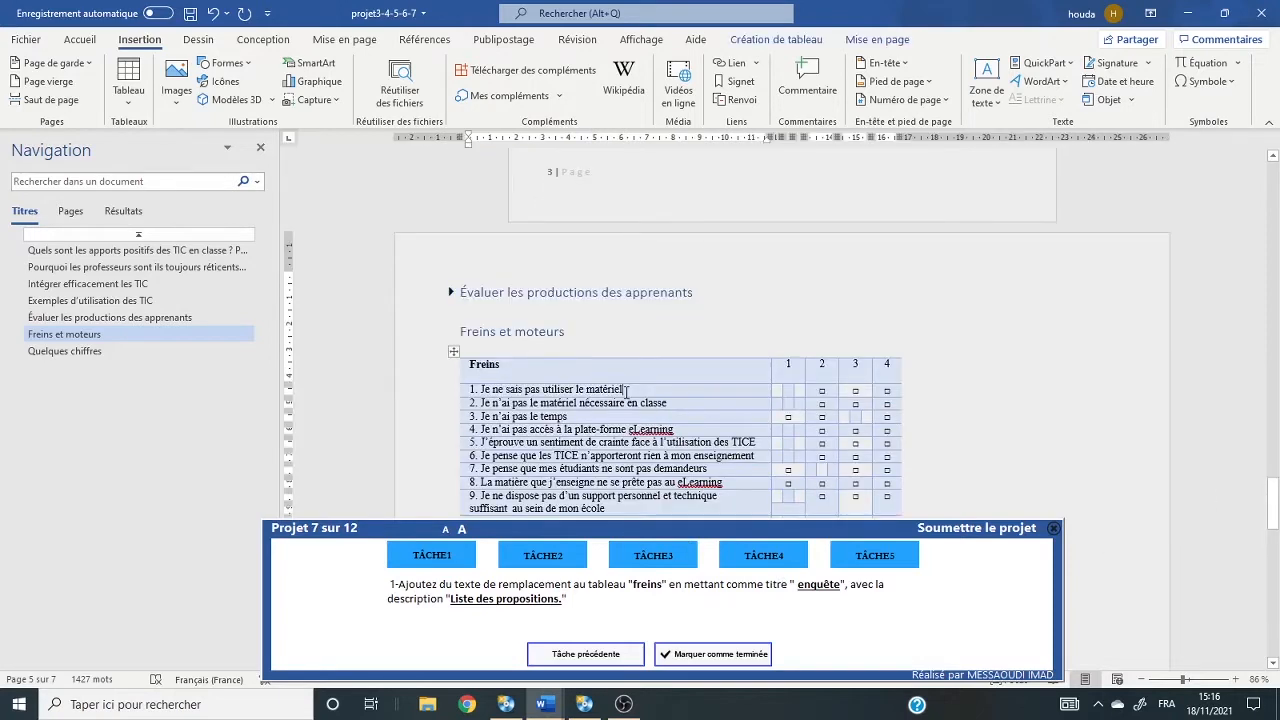
left_click(850, 42)
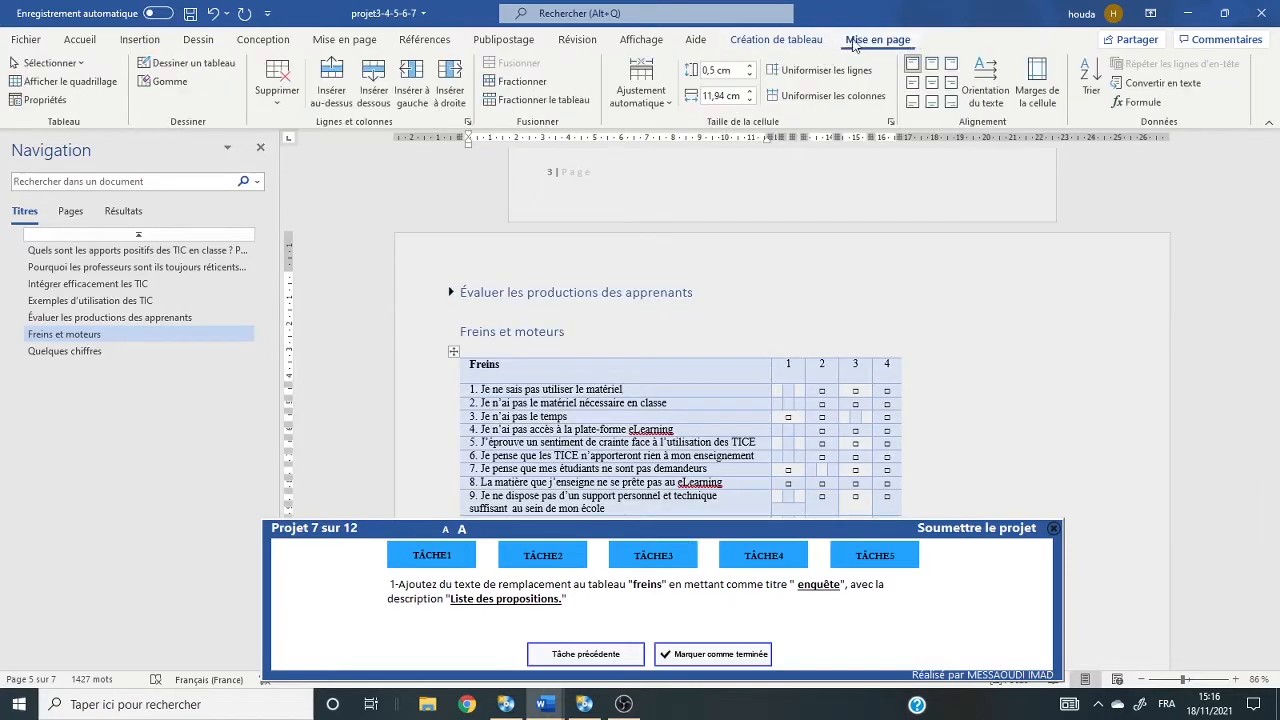
left_click(58, 109)
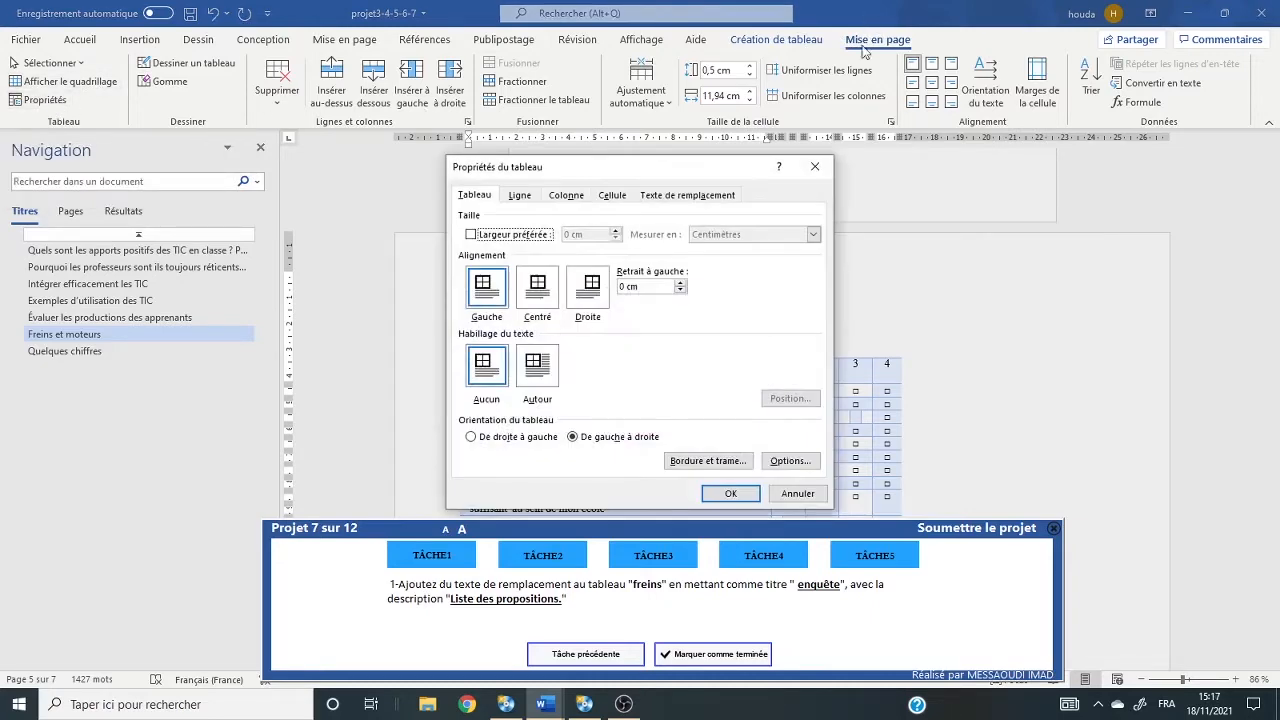
left_click(813, 170)
right_click(584, 440)
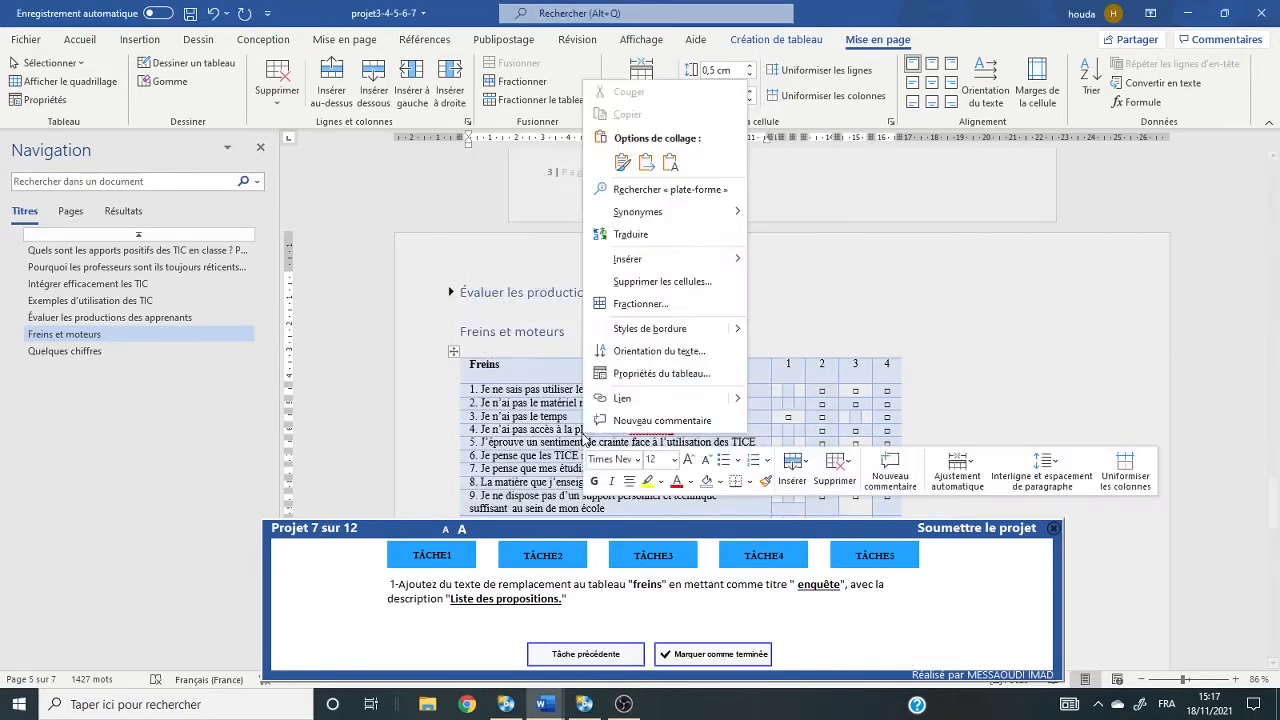
left_click(650, 374)
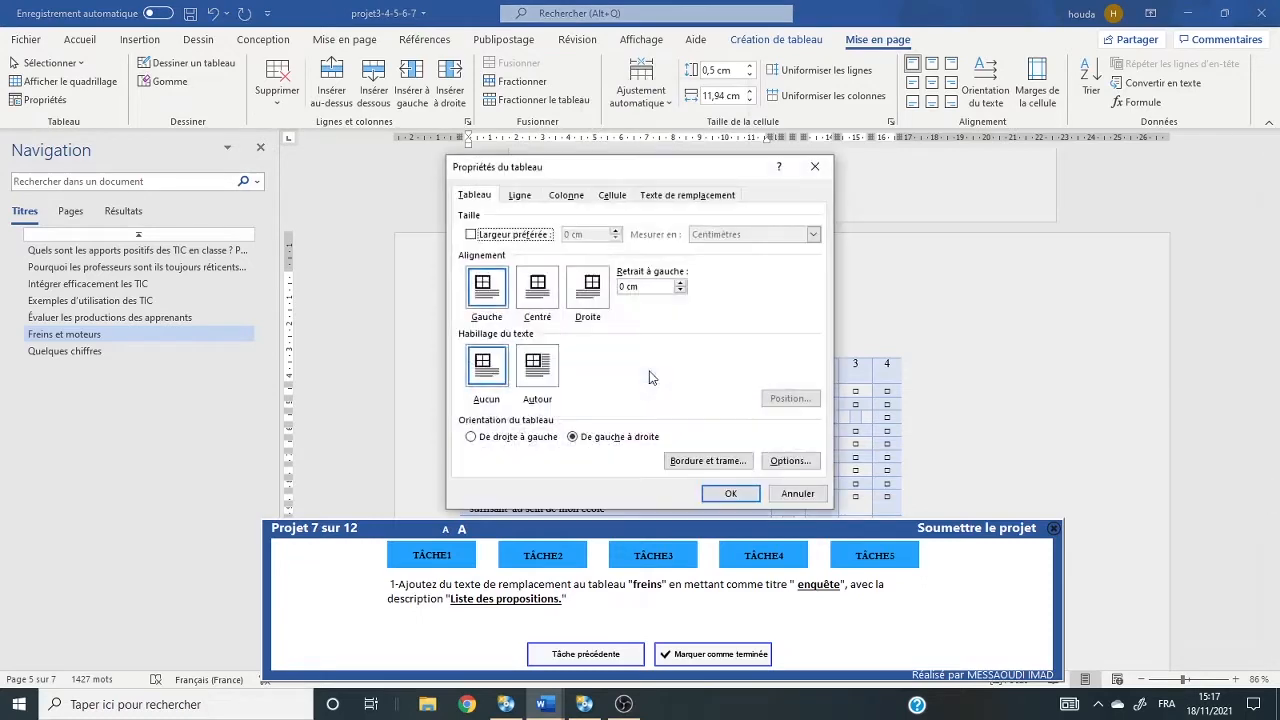
left_click(670, 198)
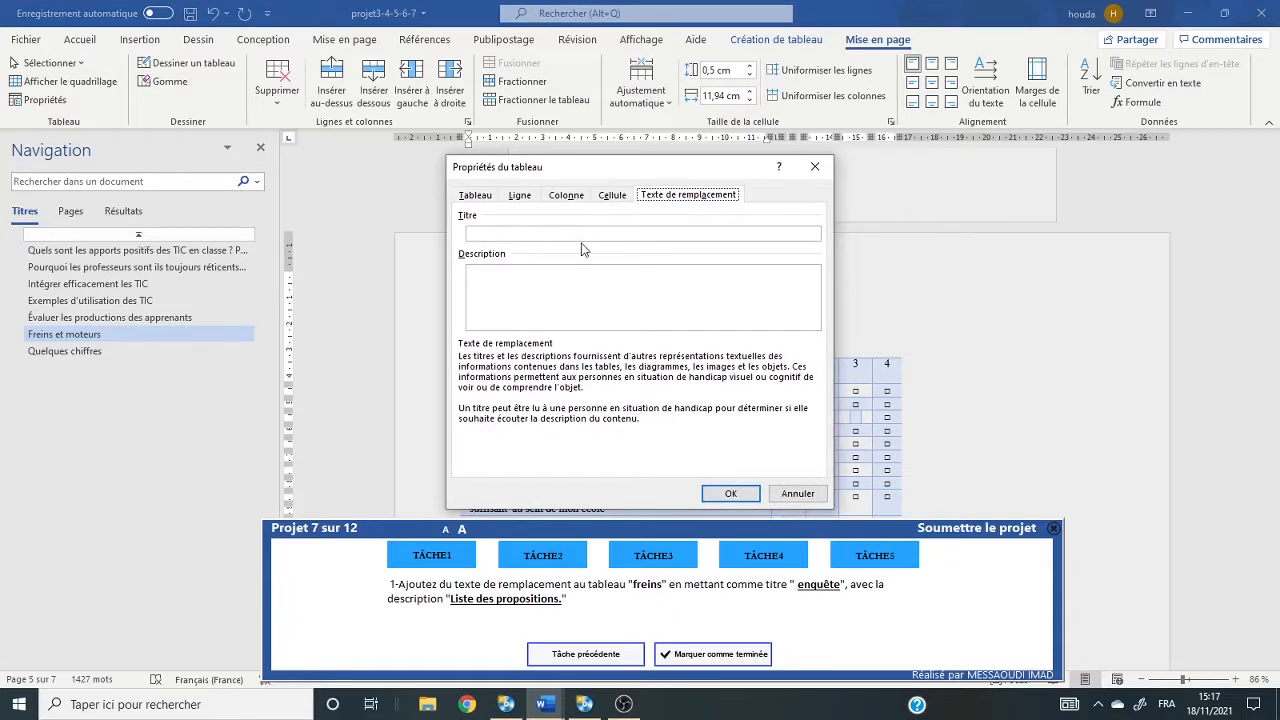
Set the "Freins" table's alternative text title to "enquête" and its description to "Liste des propositions", copying both from the task instructions.
double_click(816, 586)
key("ctrl+c")
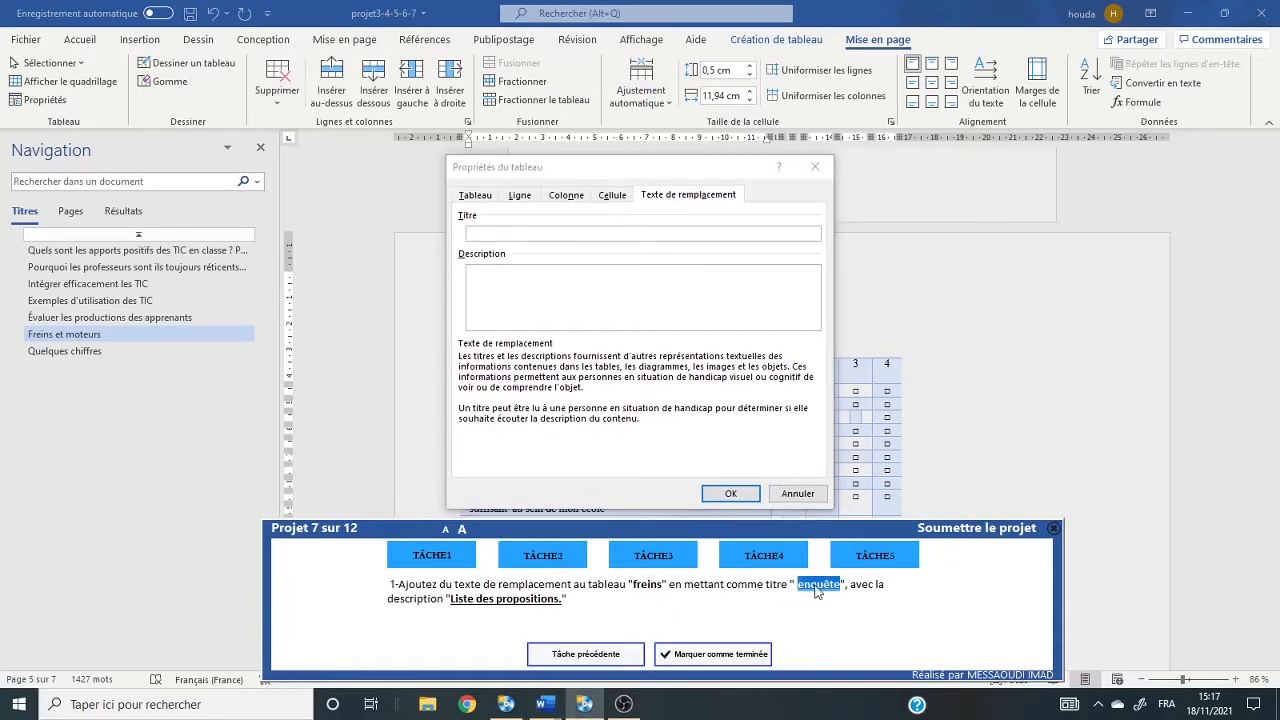
left_click(585, 231)
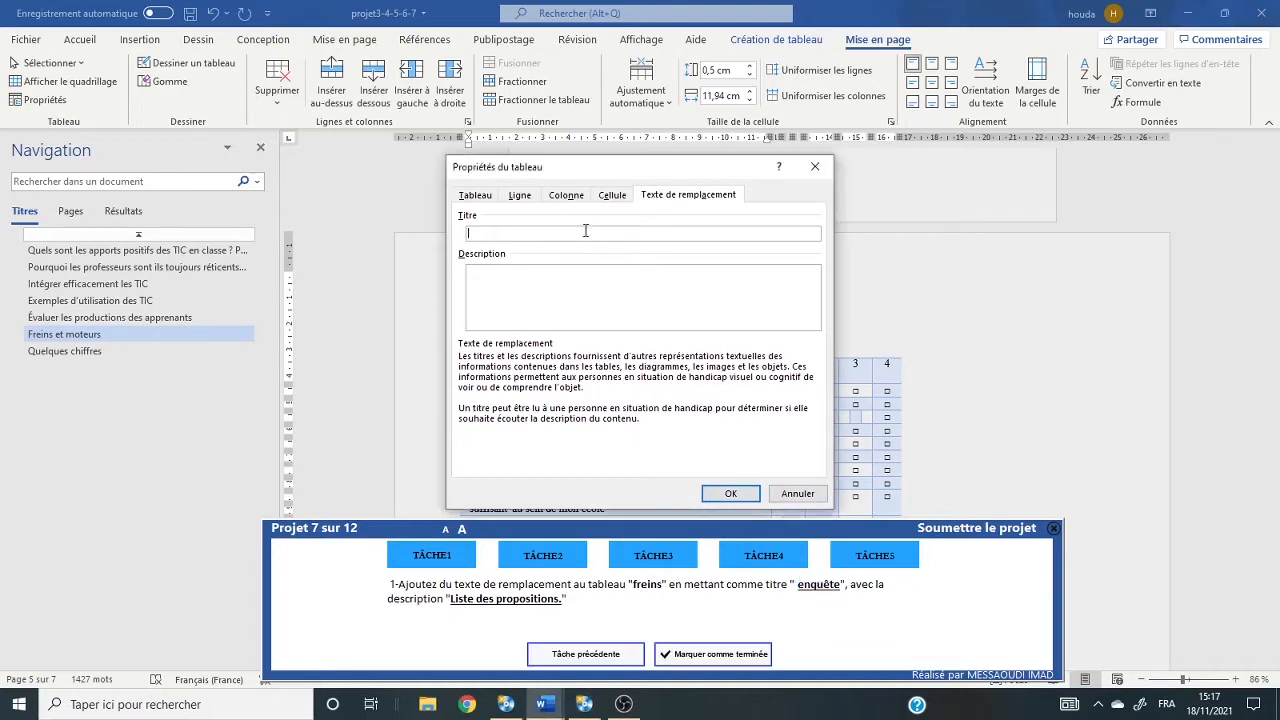
key("ctrl+v")
left_click_drag(451, 600, 530, 608)
key("ctrl+c")
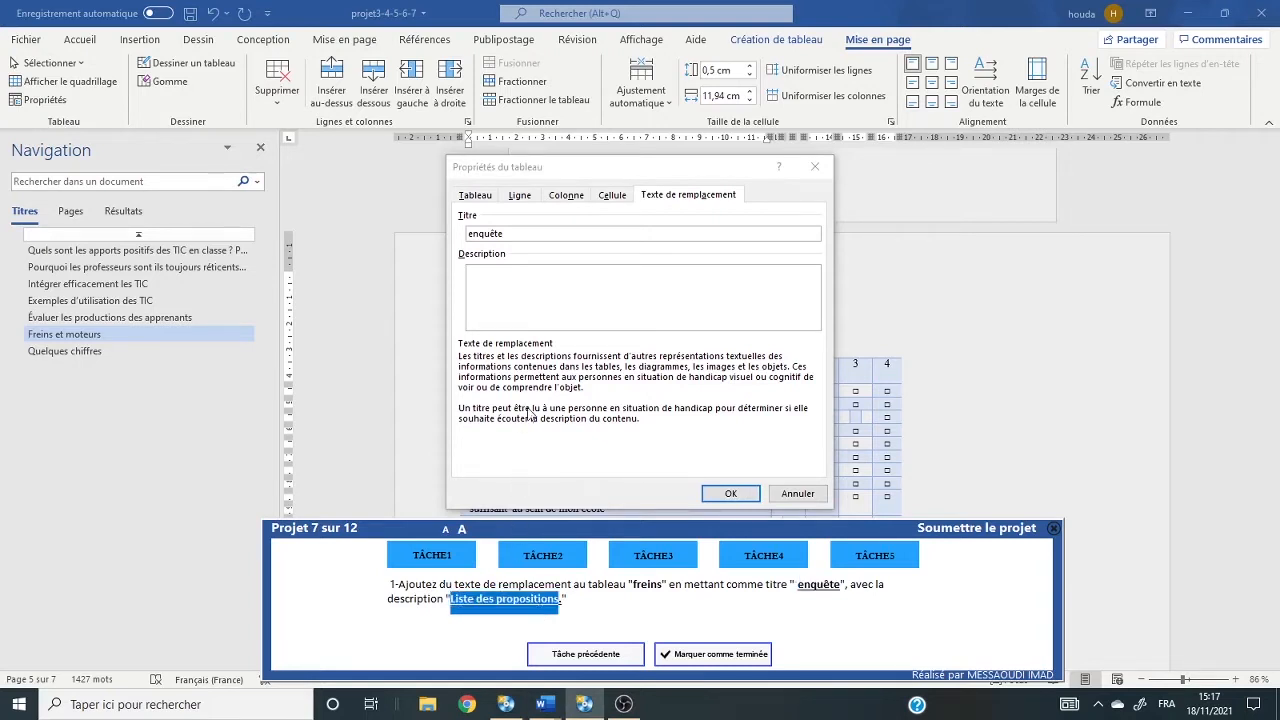
left_click(522, 296)
key("ctrl+v")
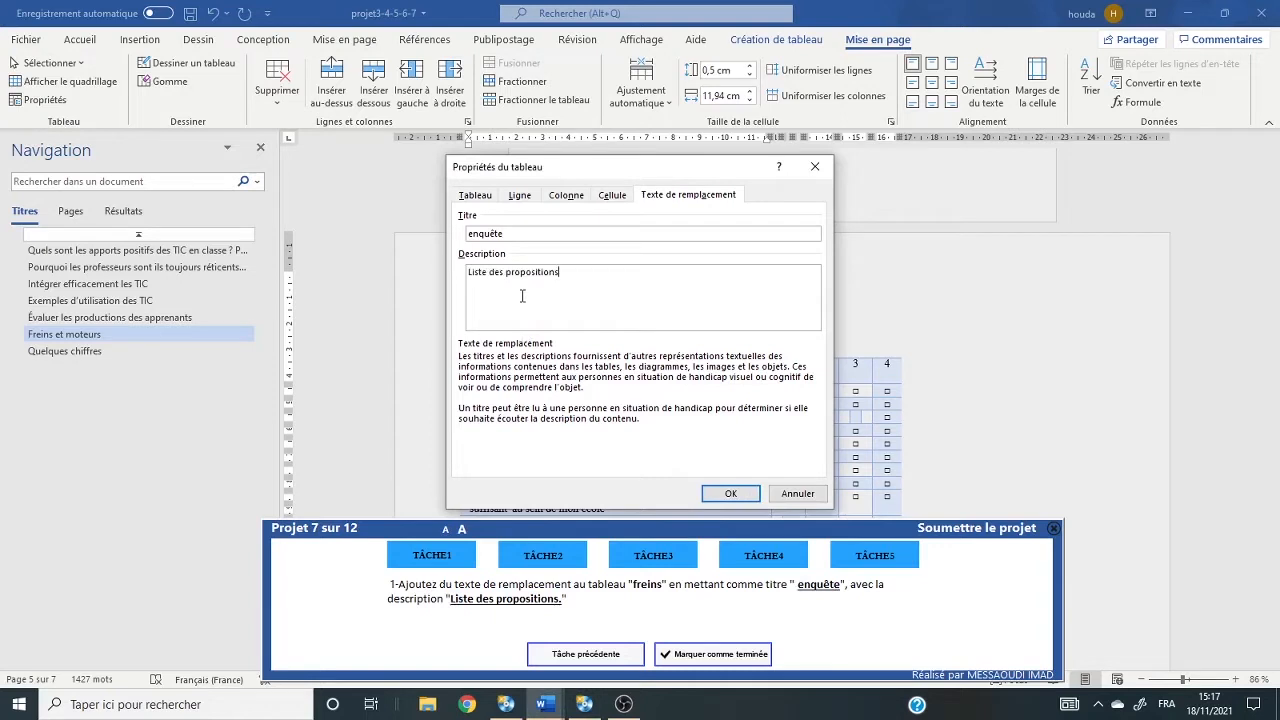
left_click(731, 494)
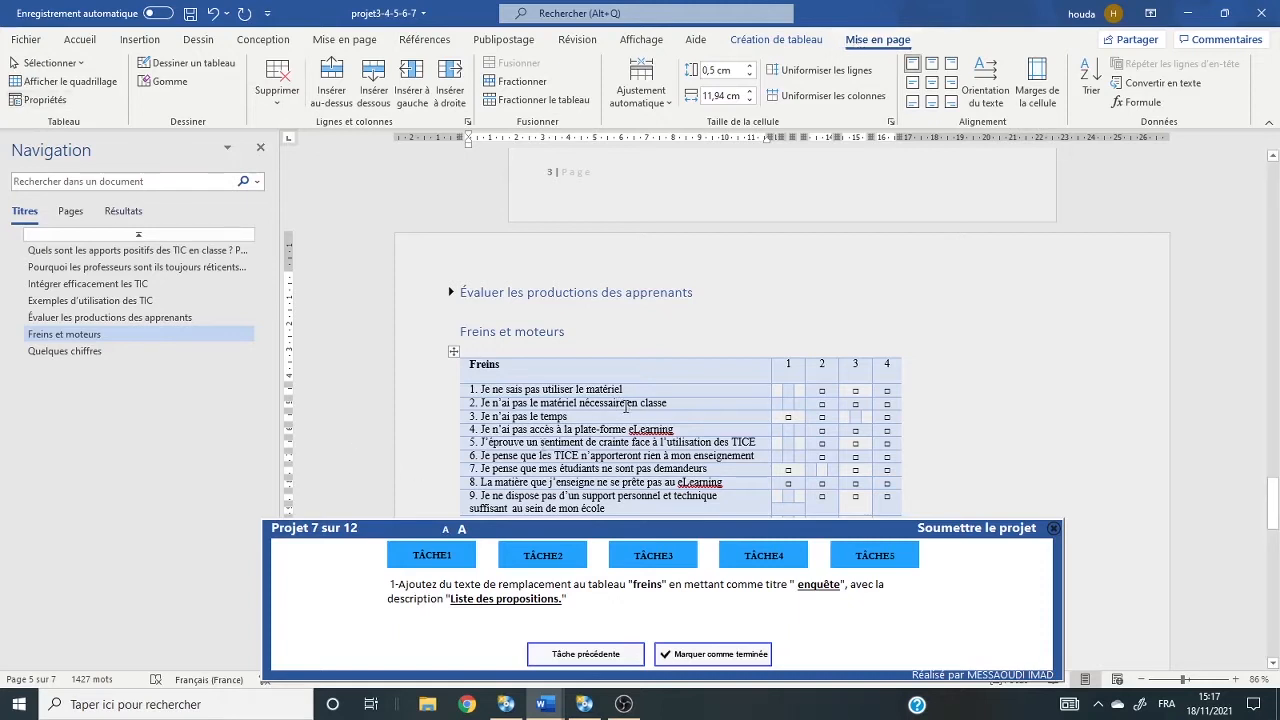
Recheck the "Freins" table's alternative text and mark task 1 as completed.
right_click(626, 406)
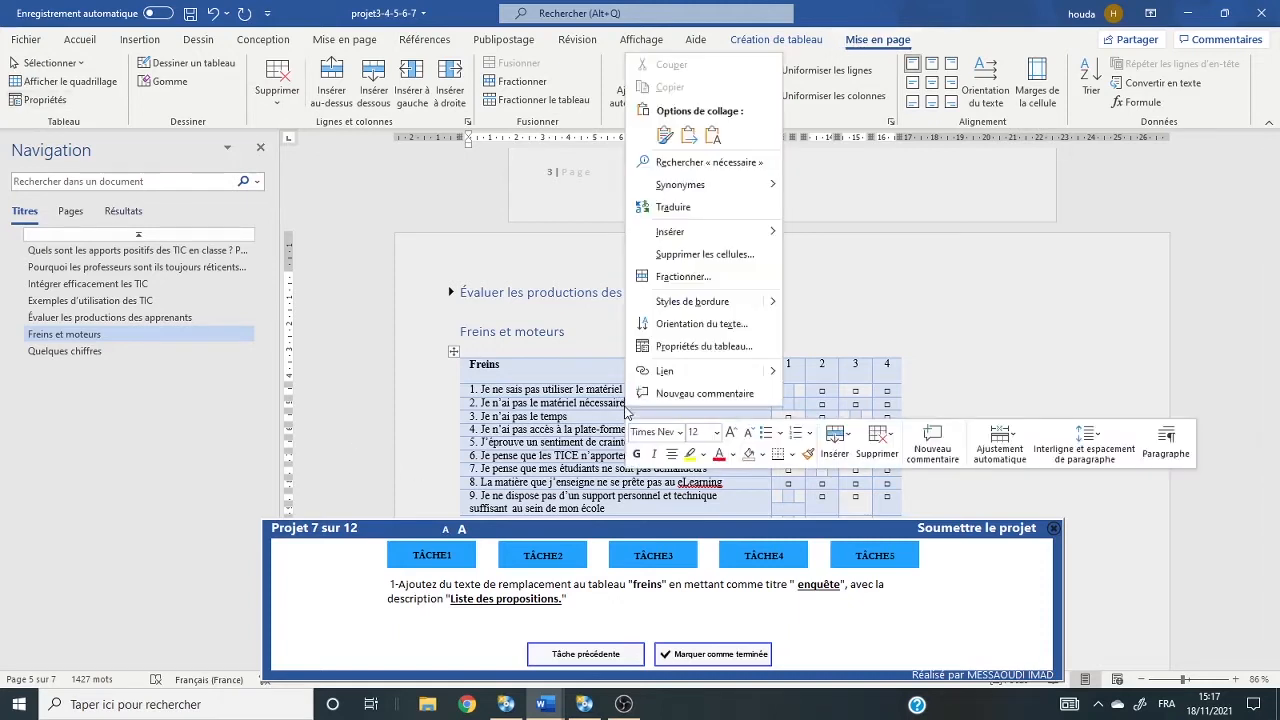
left_click(687, 346)
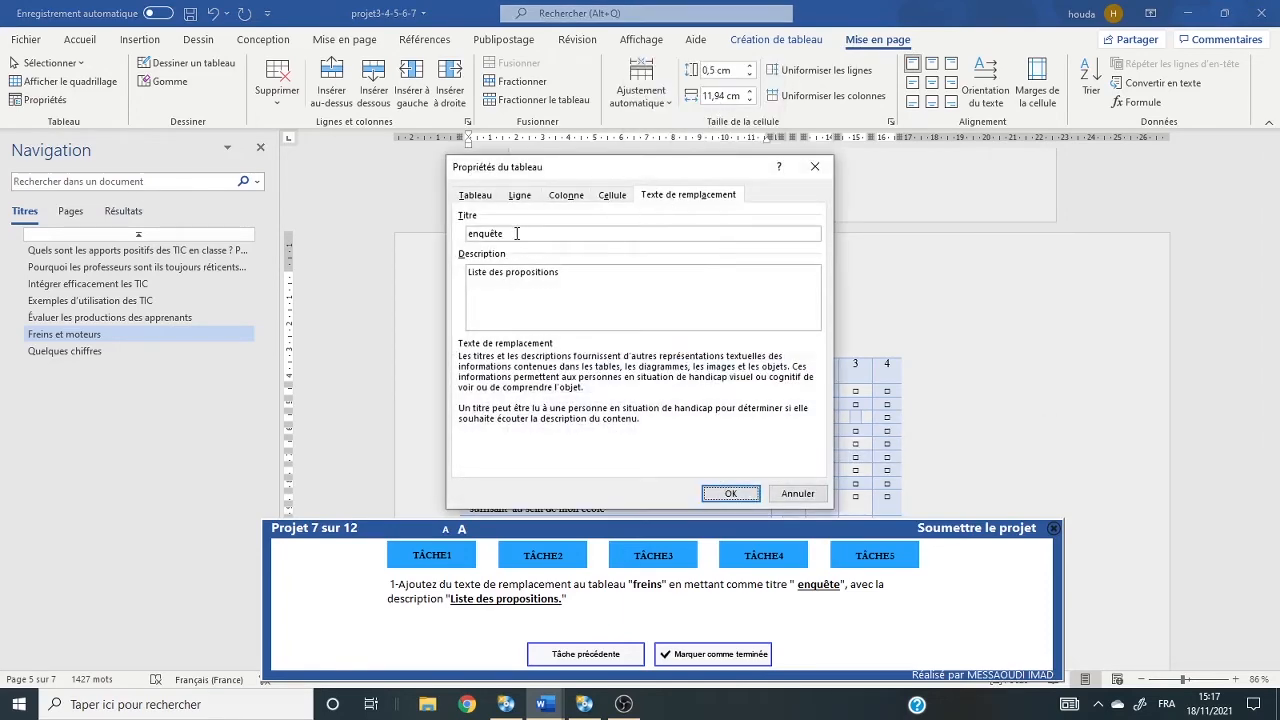
left_click(731, 495)
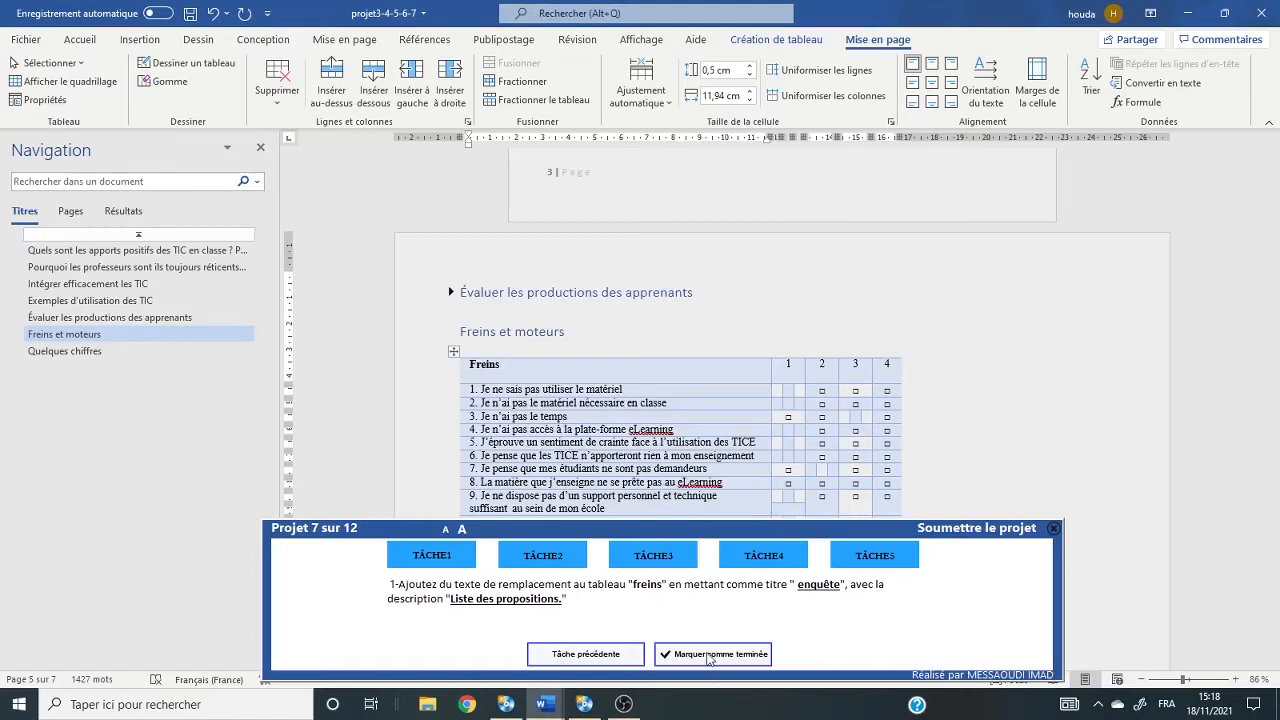
left_click(708, 657)
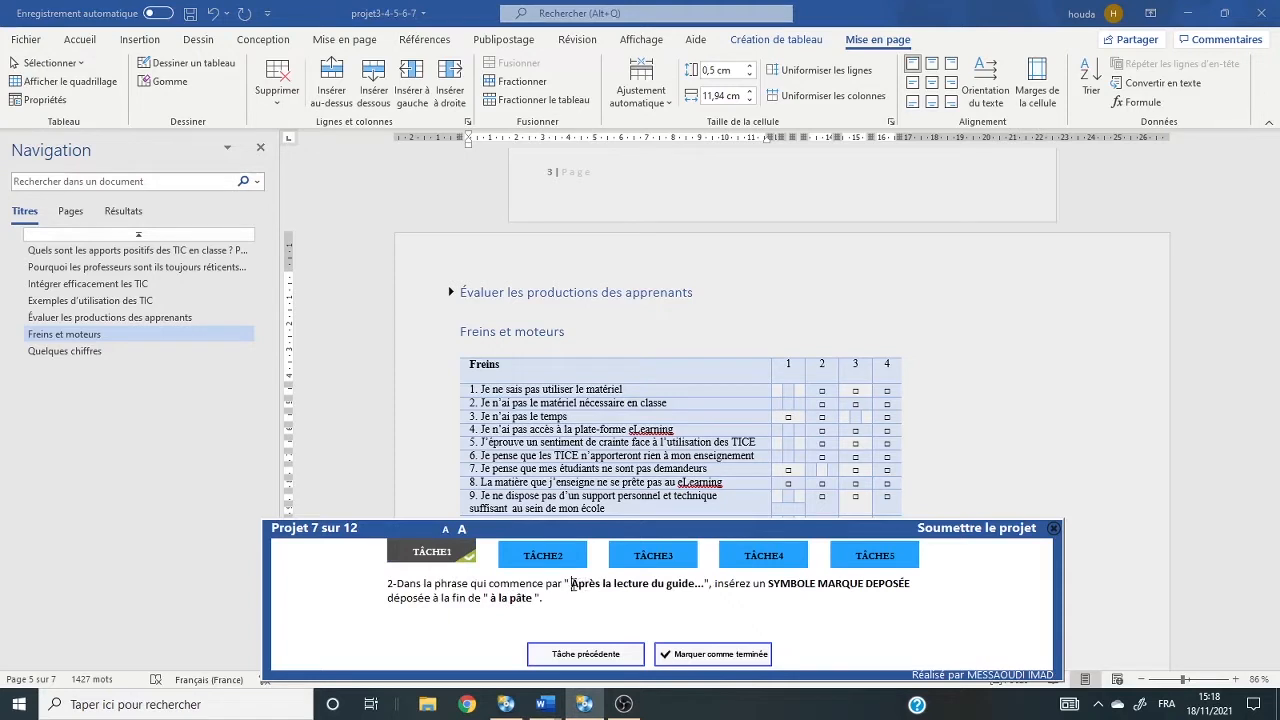
Search the document for the phrase "Après la lecture du guide" given in the task instructions.
left_click_drag(572, 584, 692, 585)
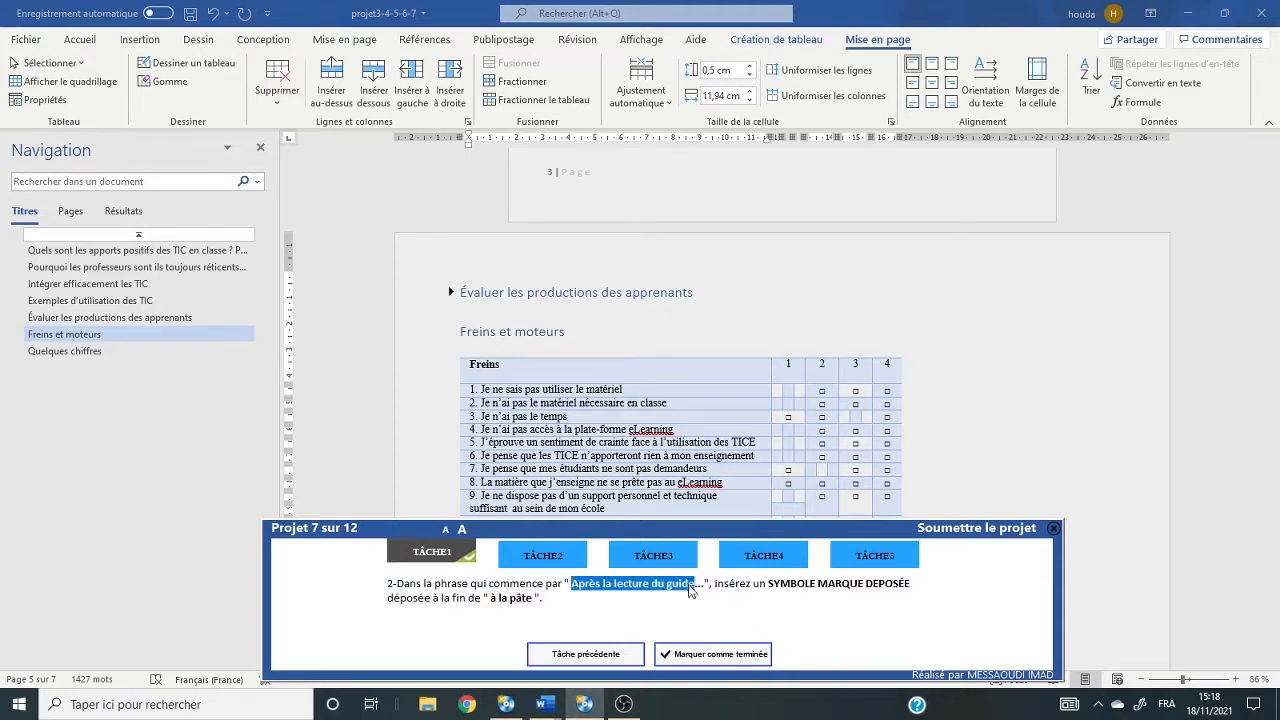
left_click(186, 181)
left_click(169, 181)
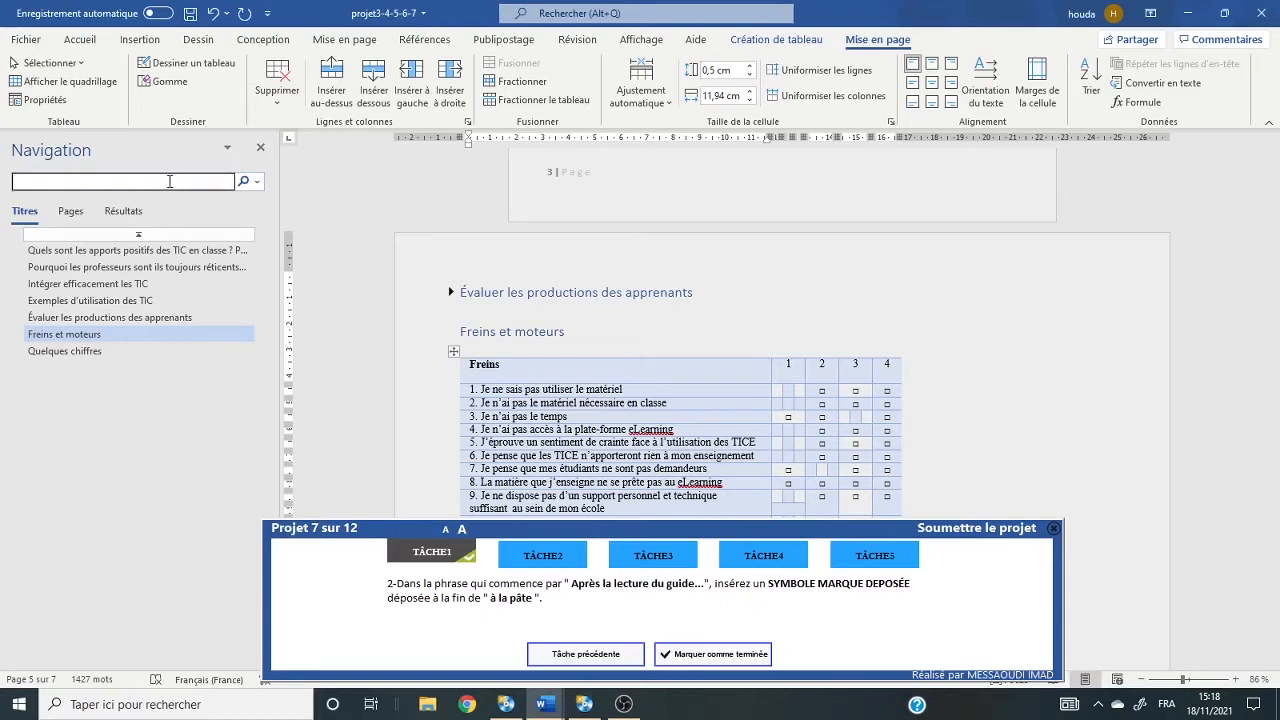
type("Après la lecture du guide")
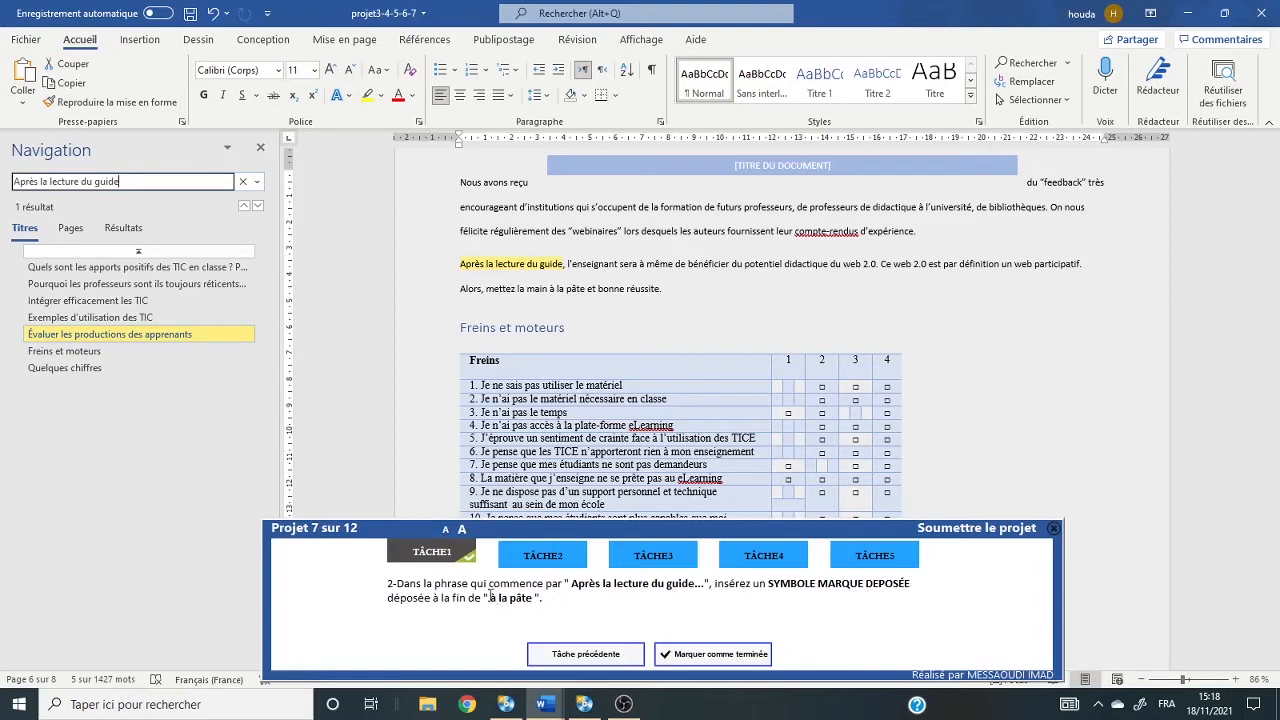
Insert the SYMBOLE MARQUE DÉPOSÉE right after "à la pâte" and mark task 2 as completed.
left_click(585, 288)
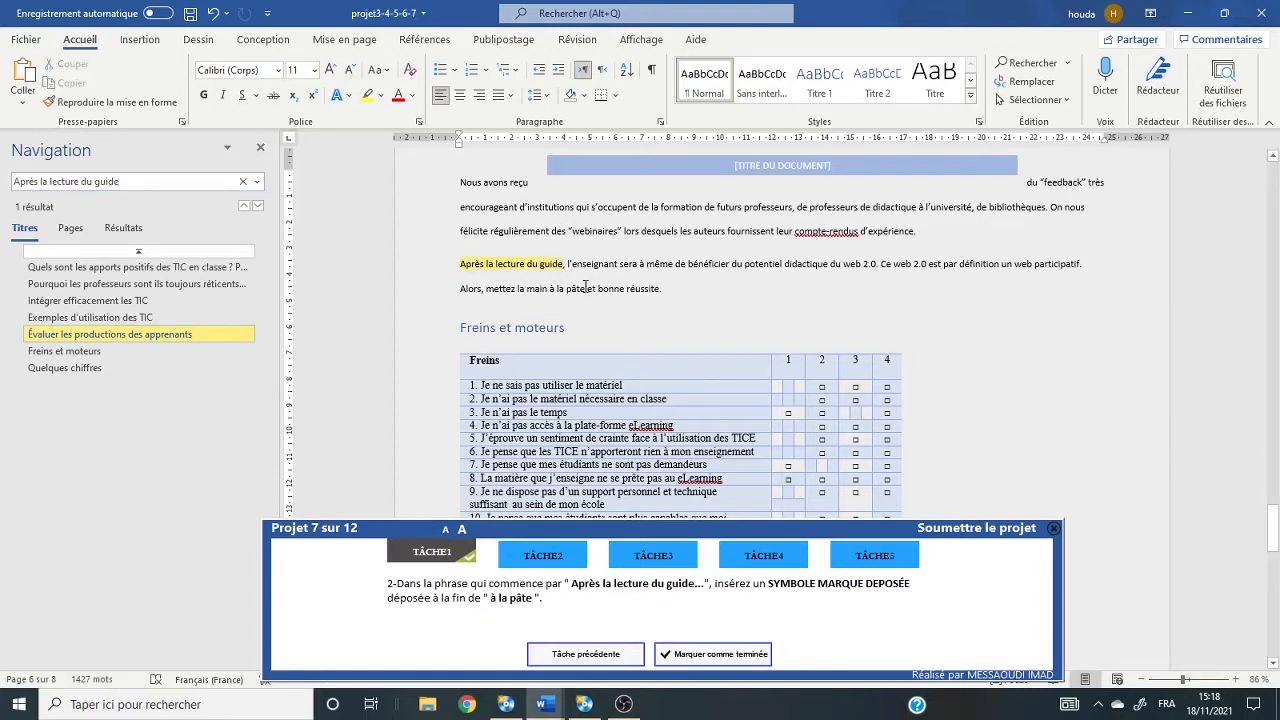
left_click(140, 39)
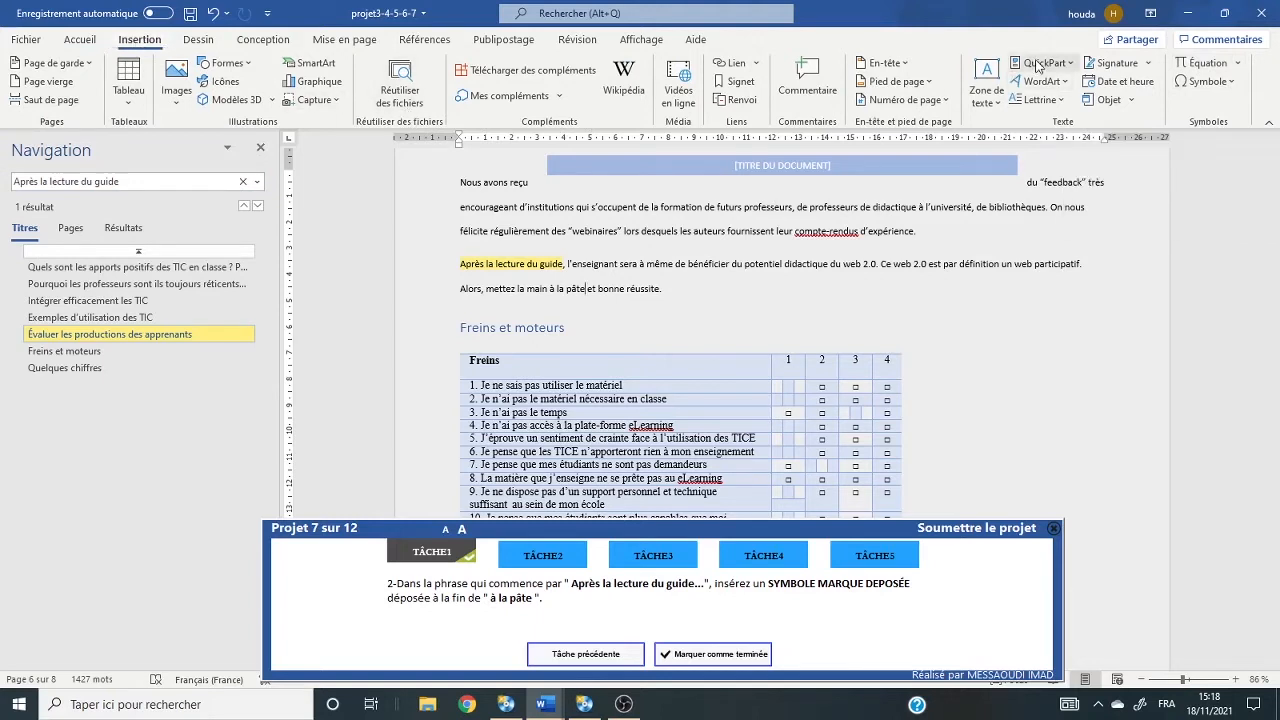
left_click(1232, 84)
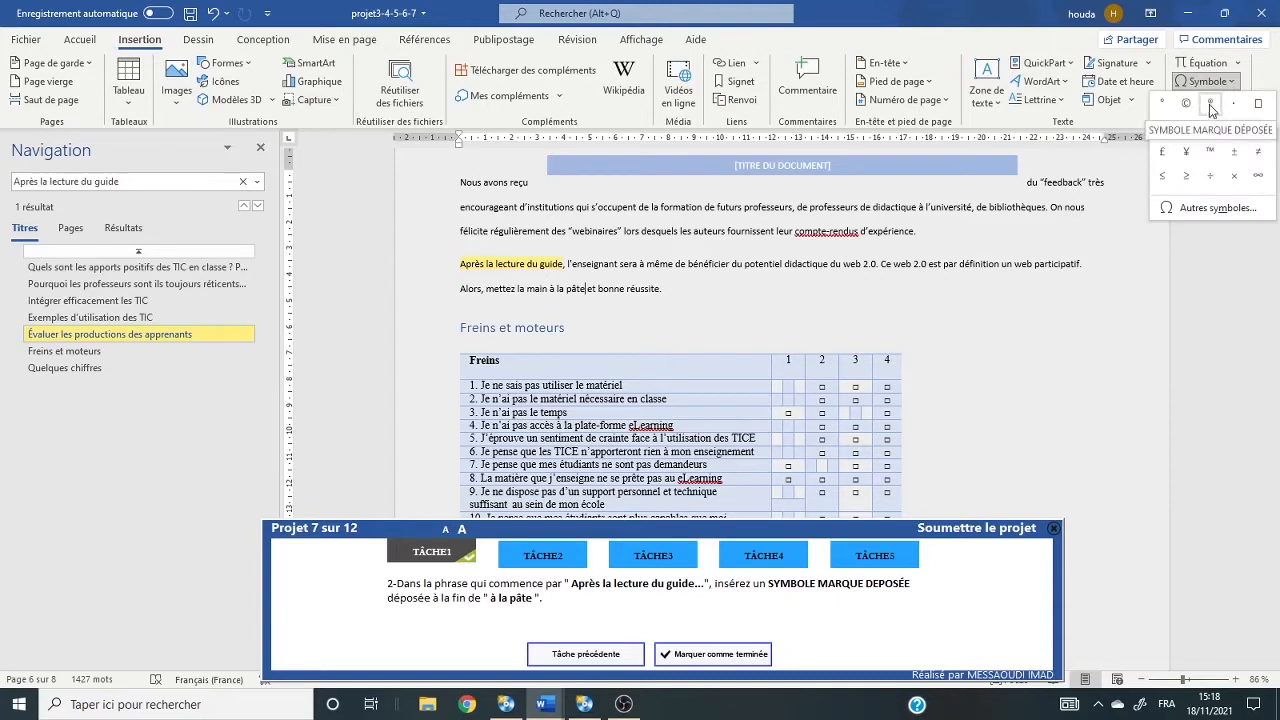
left_click(1209, 104)
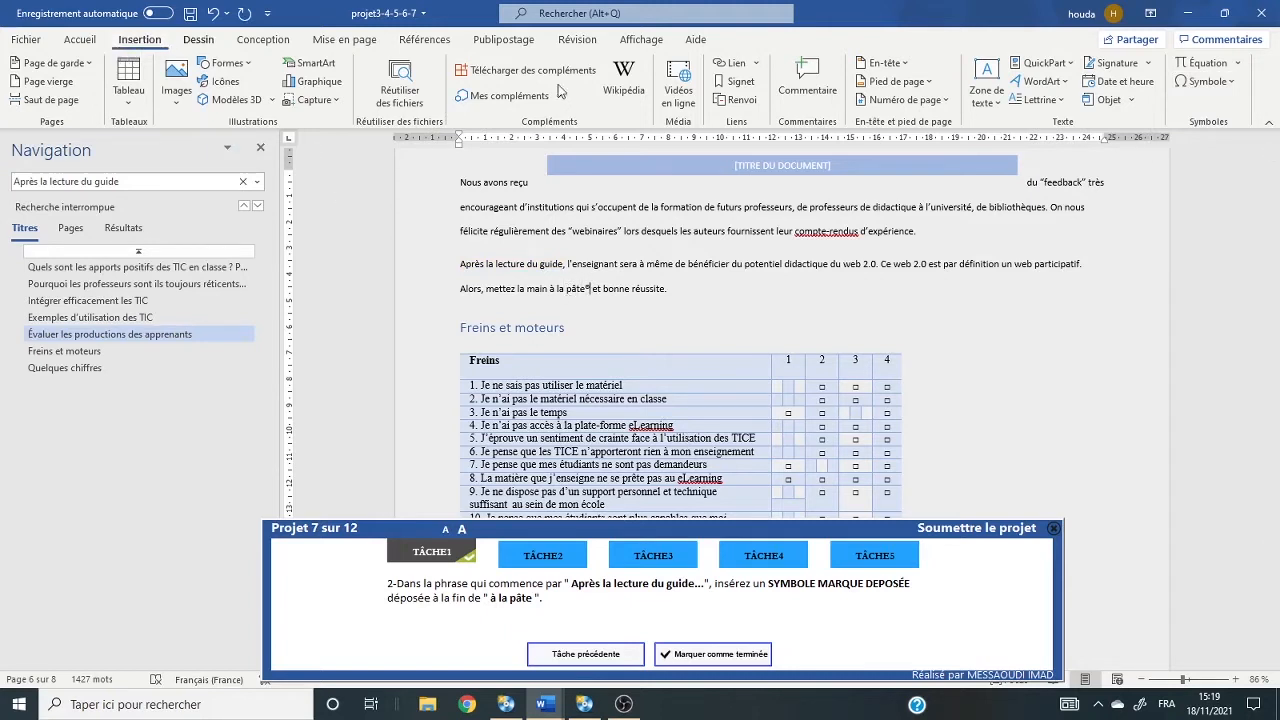
left_click(1214, 82)
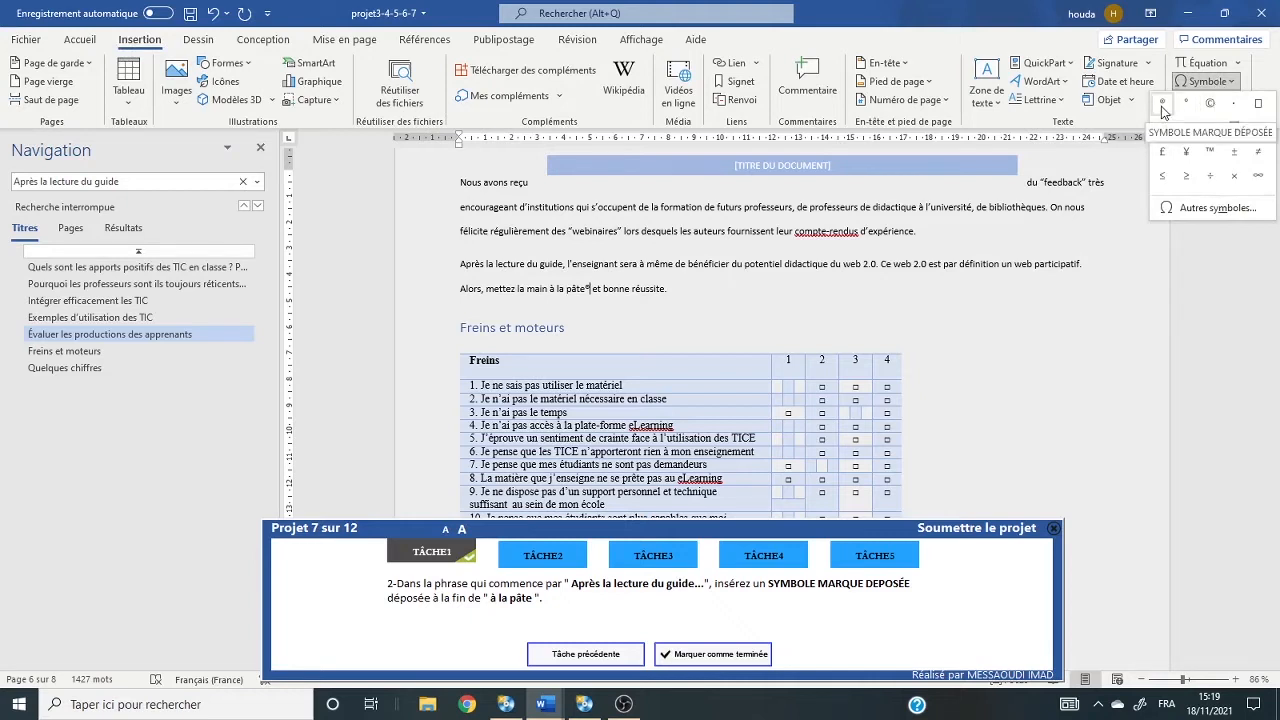
left_click(737, 656)
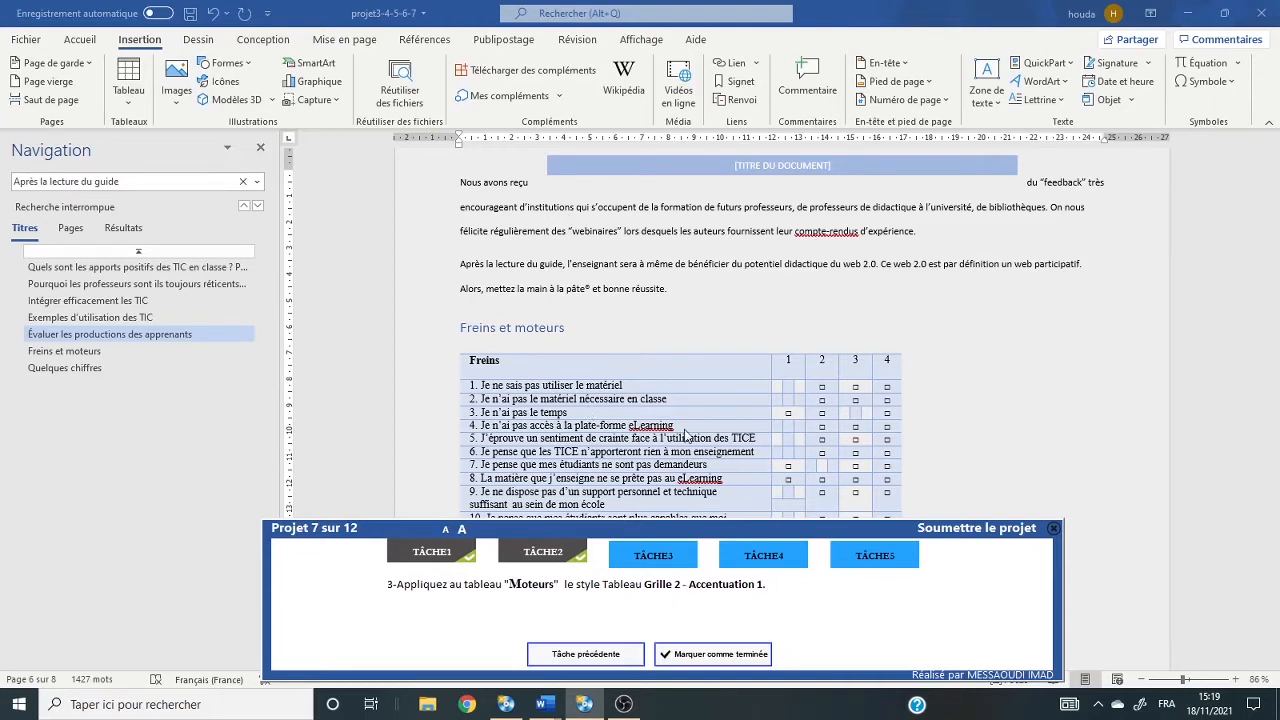
Apply the table style "Tableau Grille 2 - Accentuation 1" to the "Moteurs" table and mark task 3 as completed.
left_click(1277, 560)
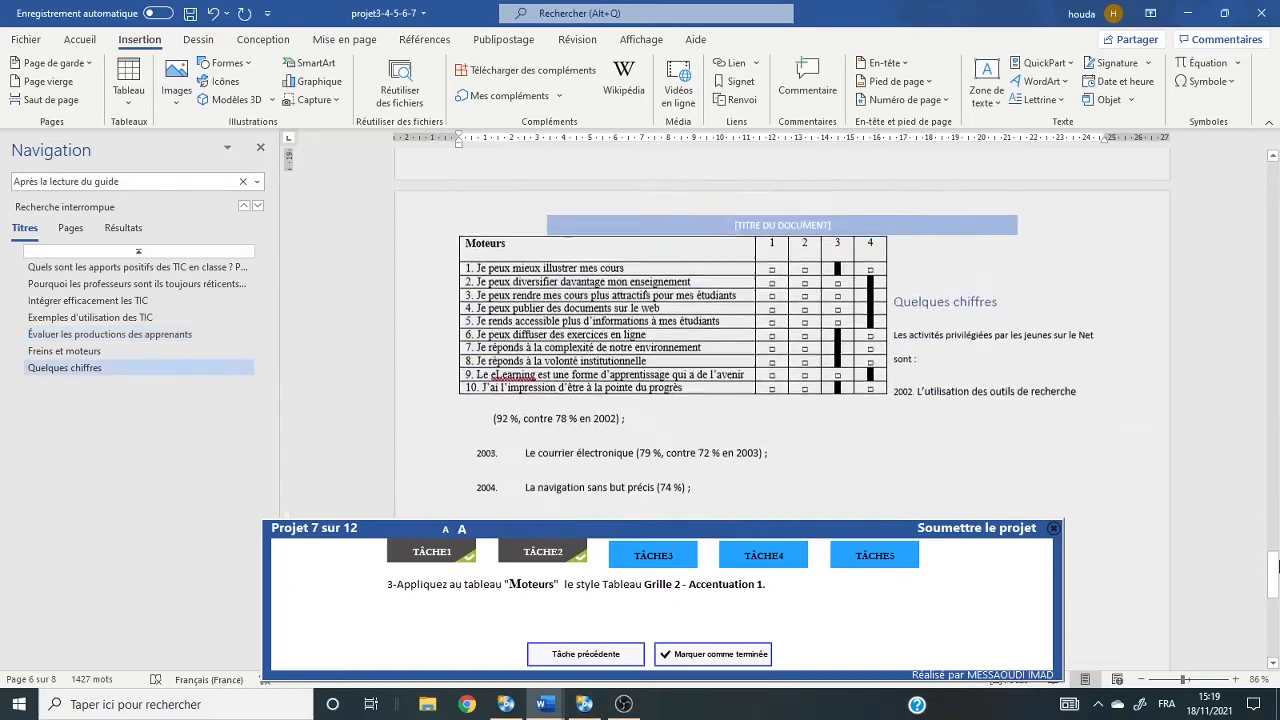
left_click(648, 257)
scroll(513, 272, "up", 1, "ctrl")
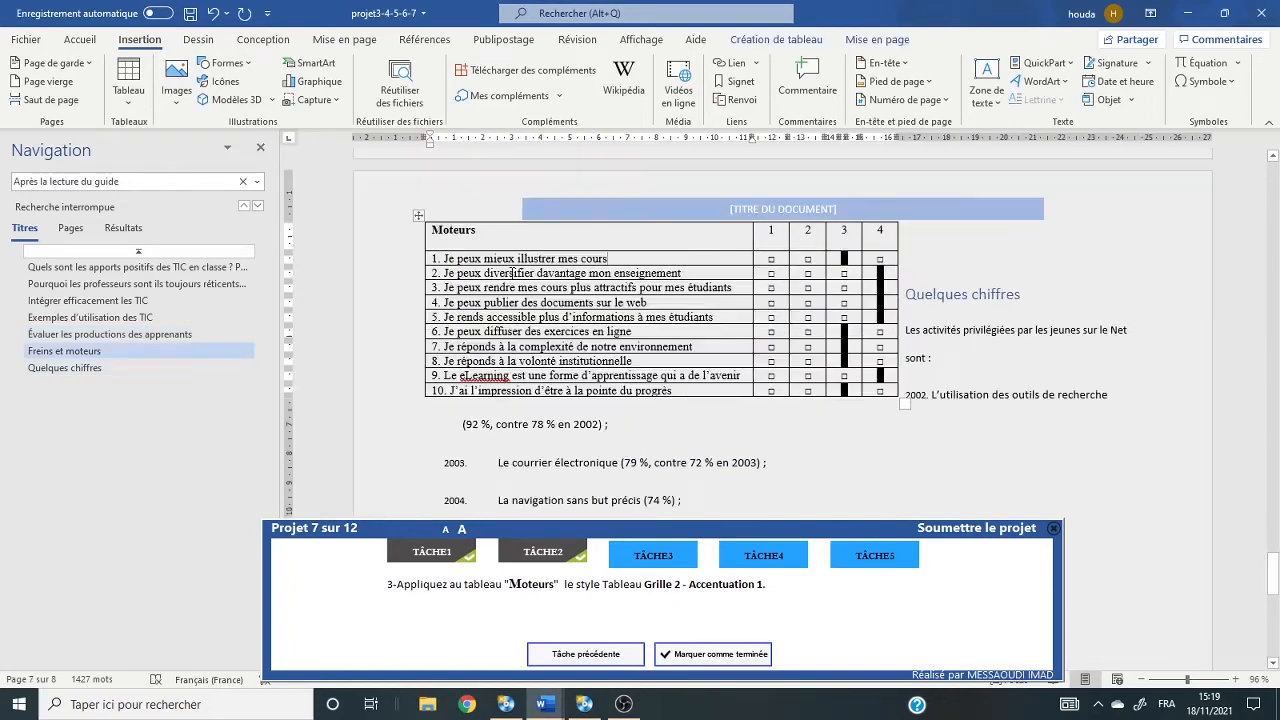
left_click(776, 39)
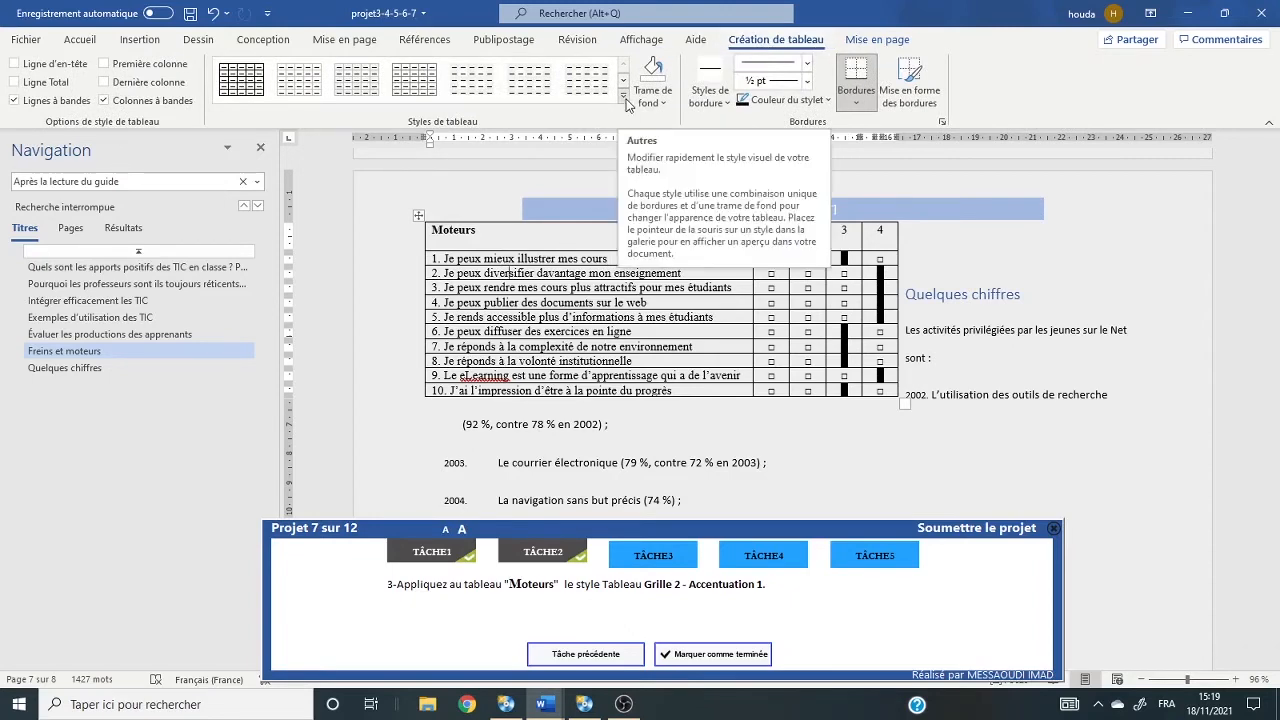
left_click(624, 100)
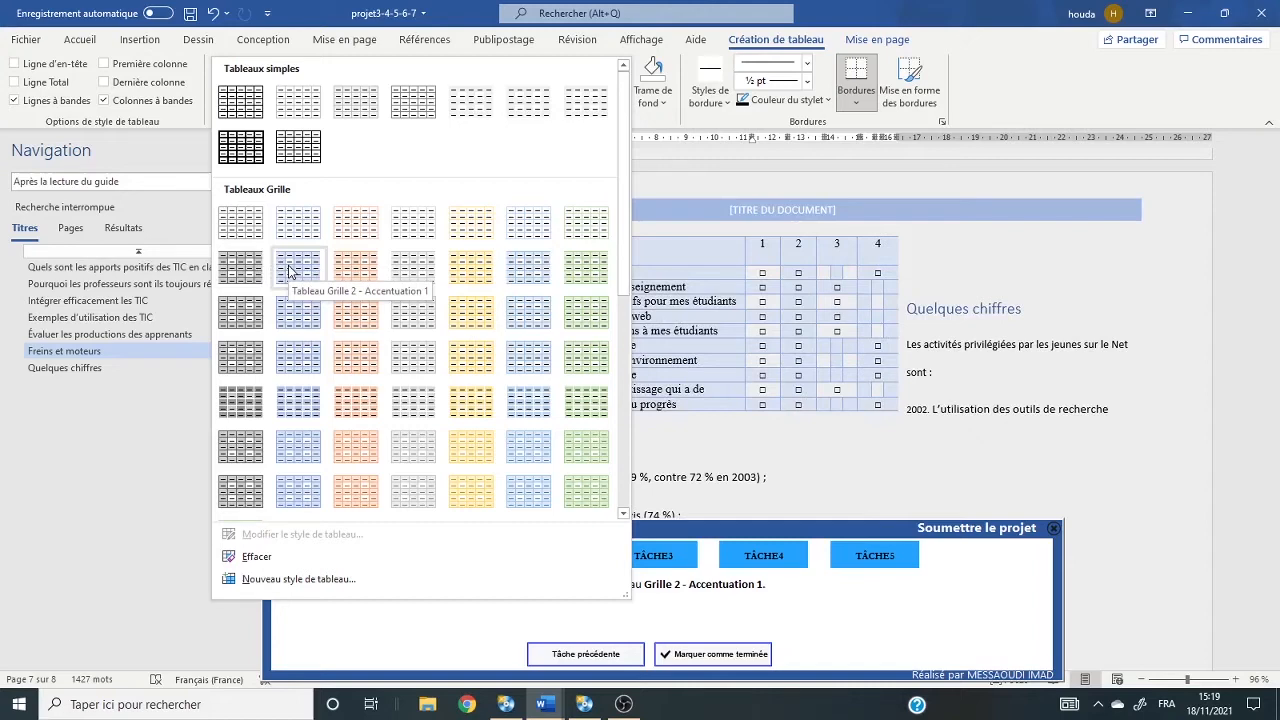
left_click(289, 268)
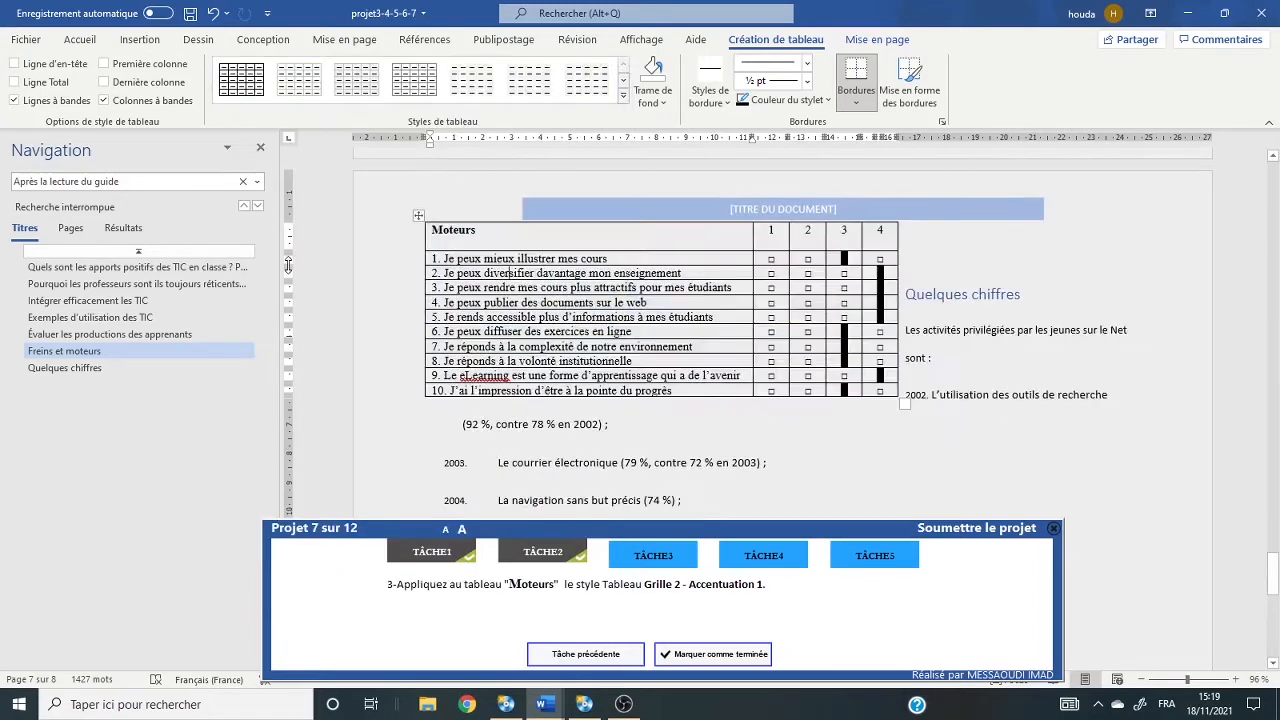
left_click(714, 660)
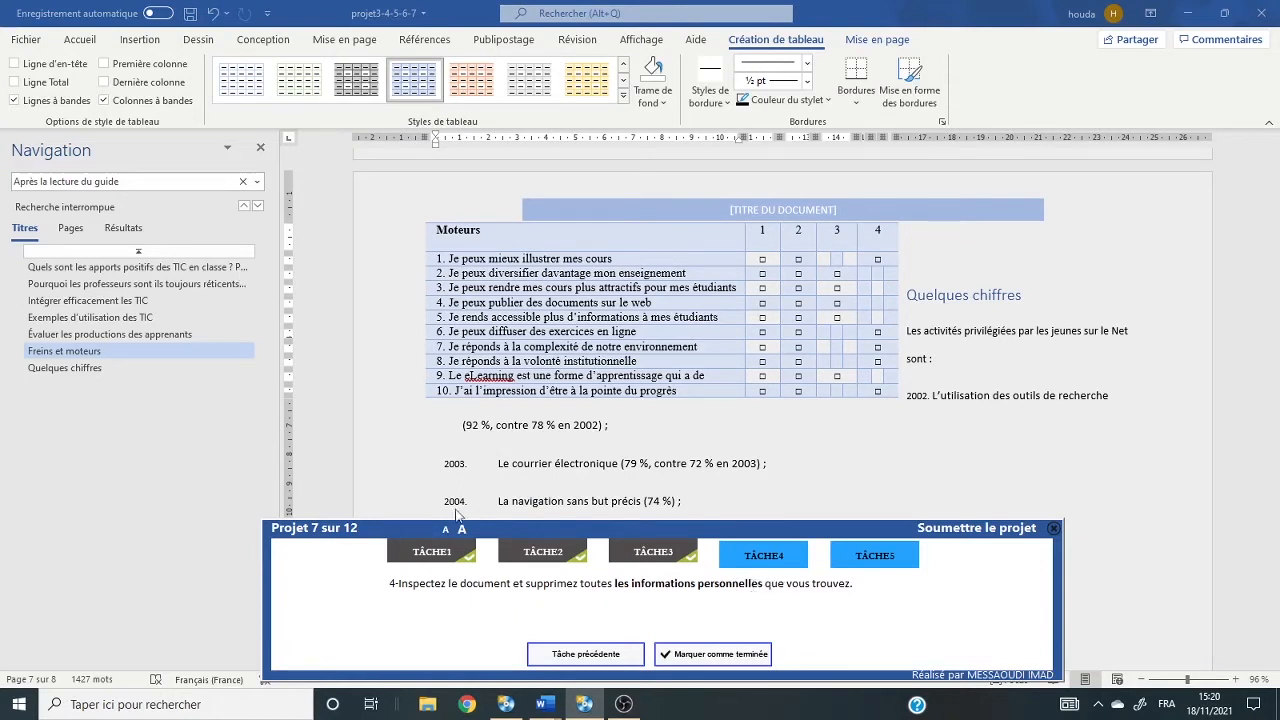
Run the Document Inspector on the document without saving it first, keeping the preselected content checks.
left_click(24, 41)
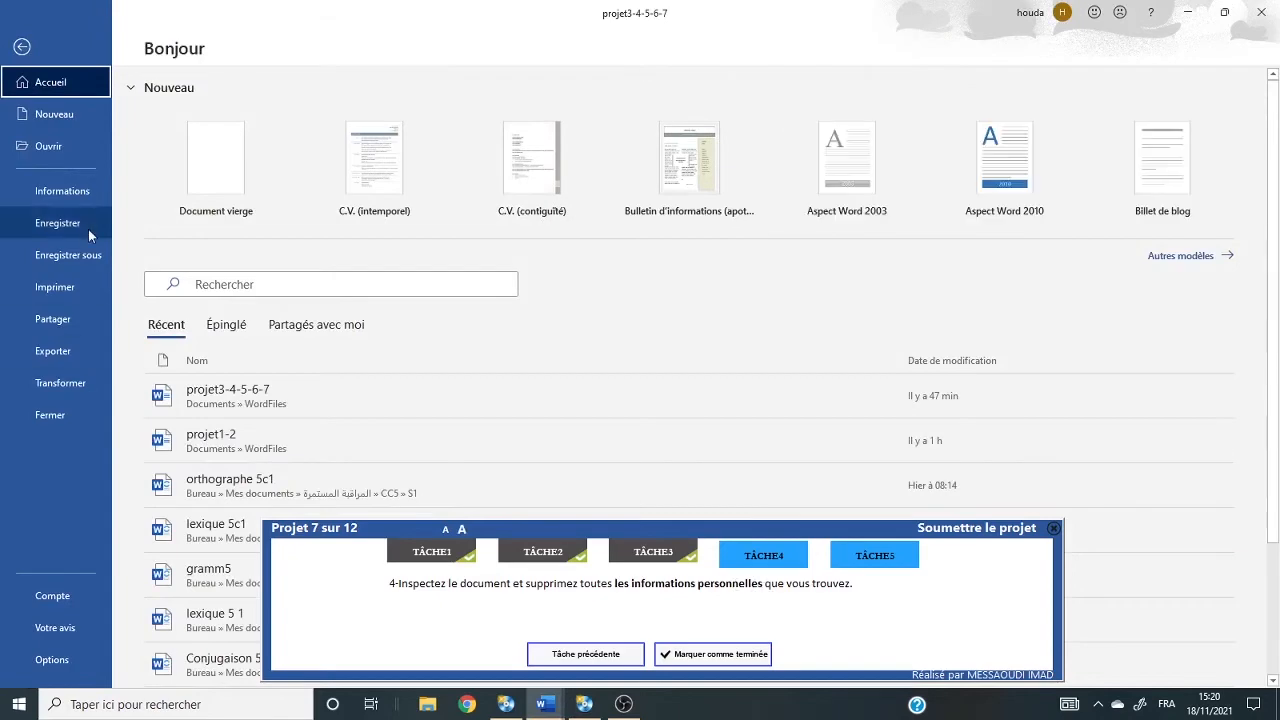
left_click(86, 190)
left_click(210, 306)
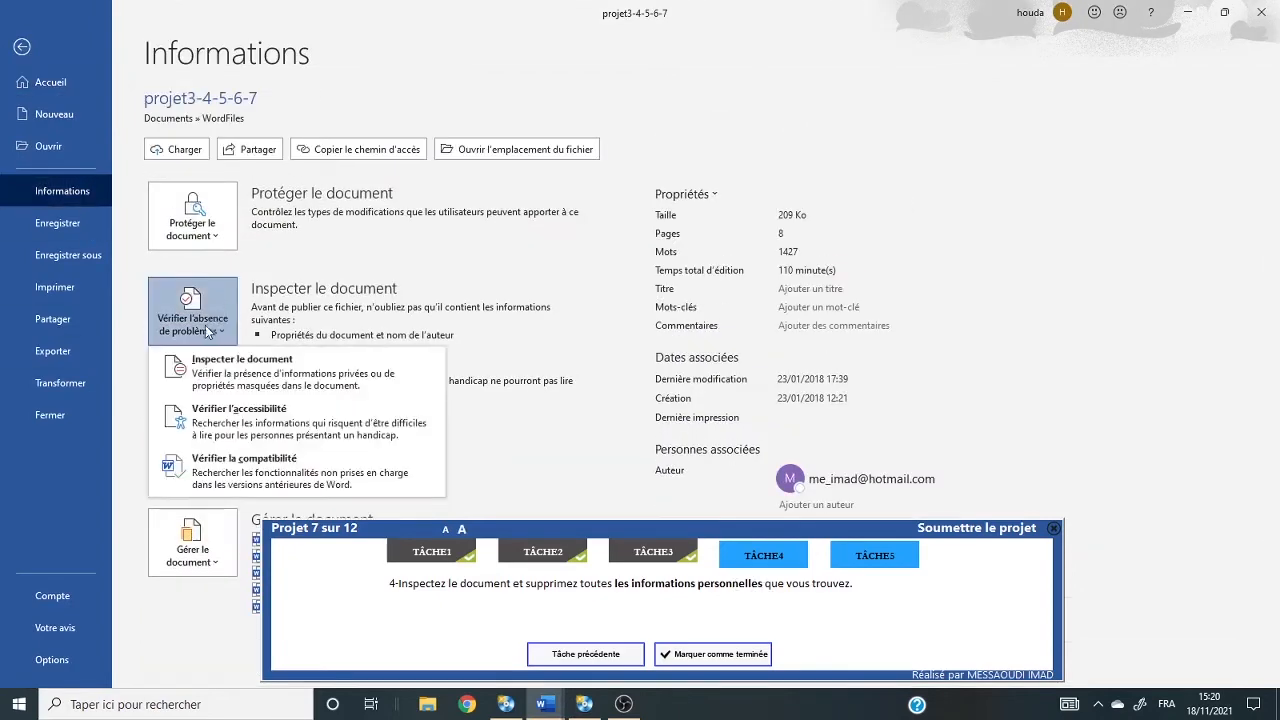
left_click(252, 389)
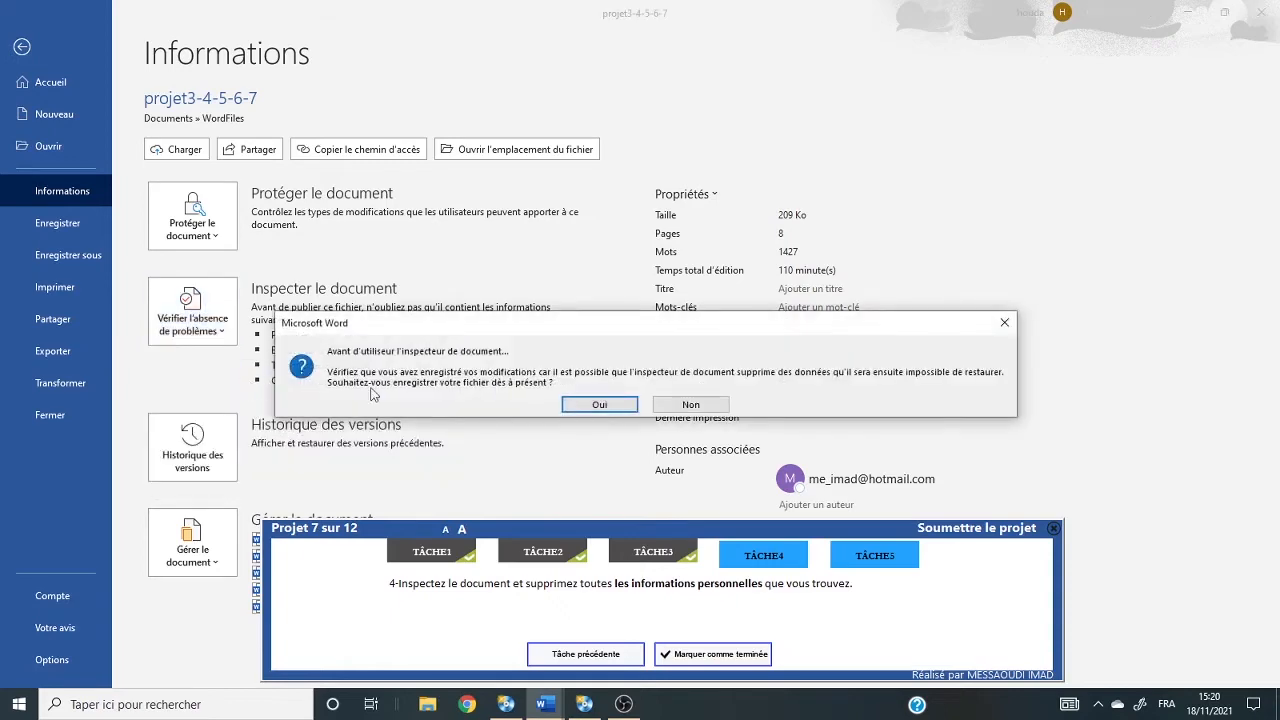
left_click(690, 405)
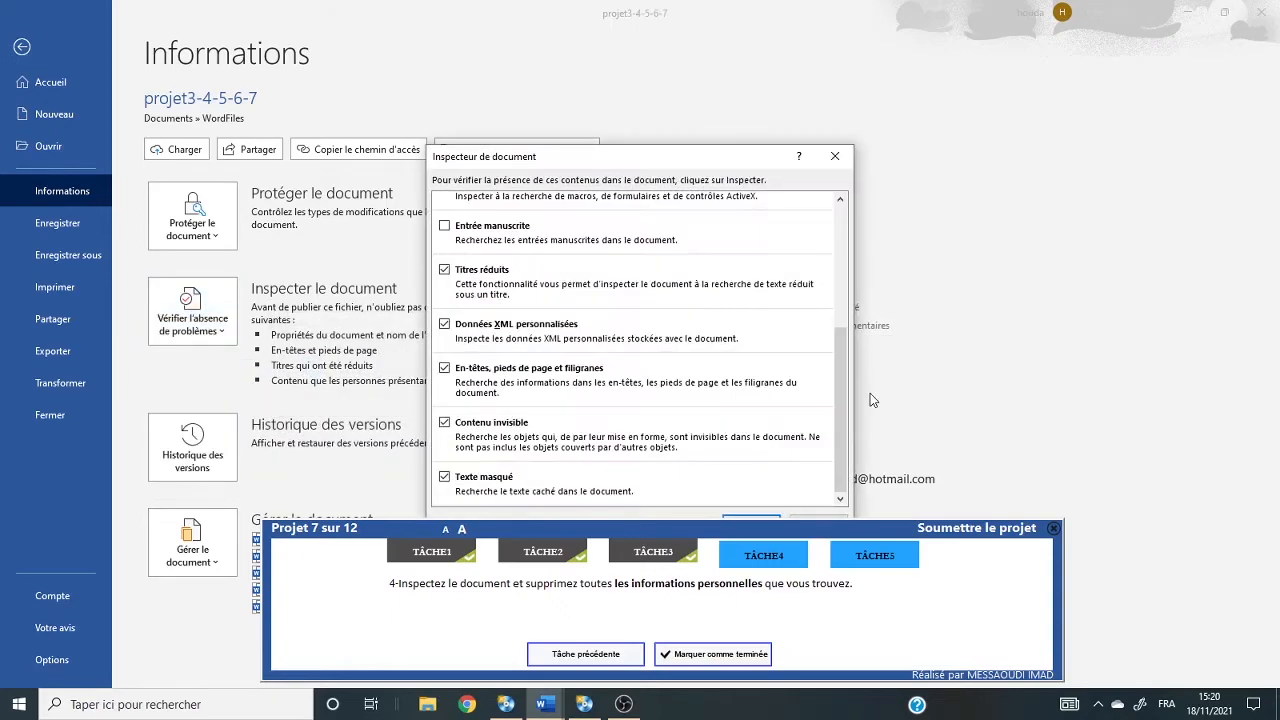
scroll(810, 440, "up", 1)
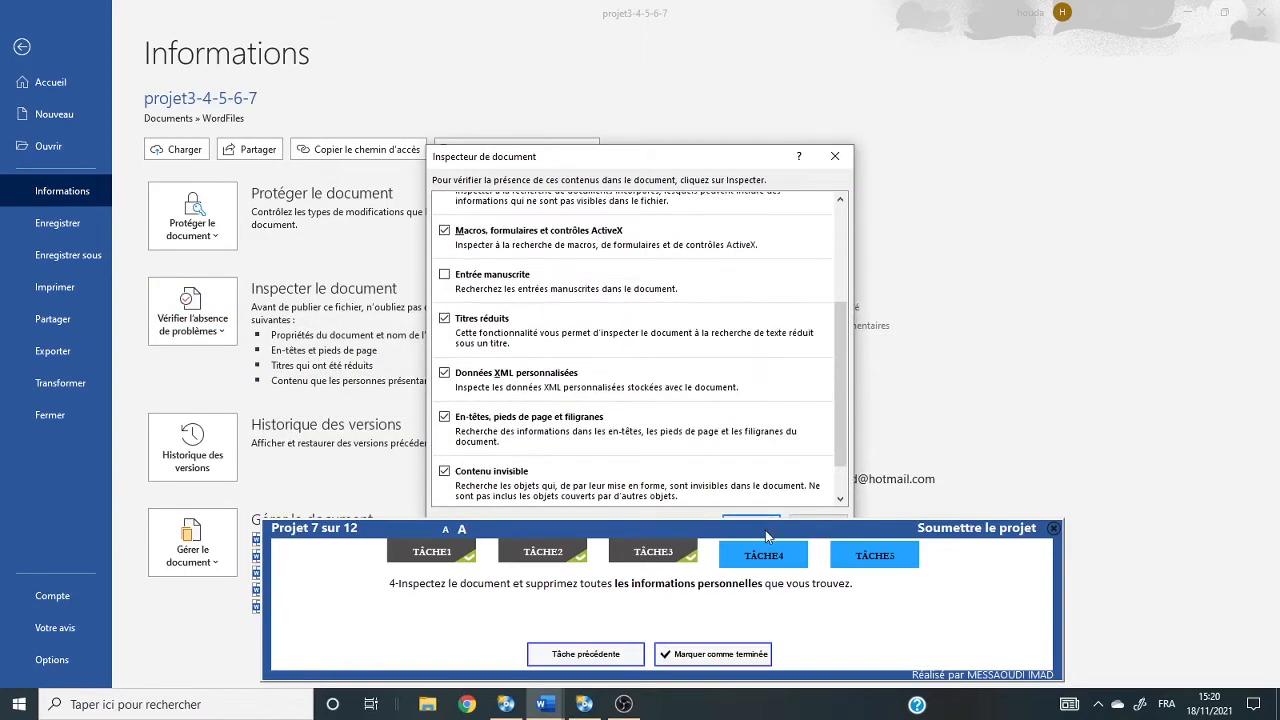
left_click_drag(765, 530, 766, 549)
left_click(752, 523)
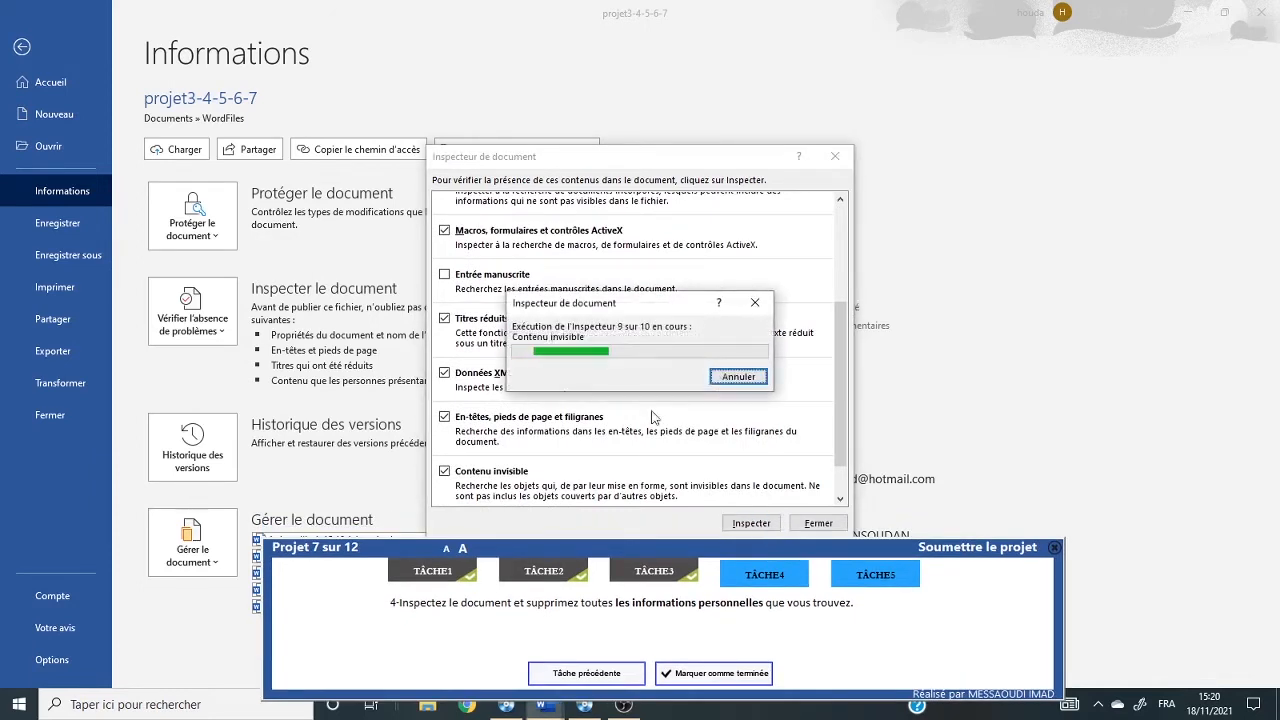
Remove all document properties and personal information through the inspection results and return to the document.
left_click(792, 257)
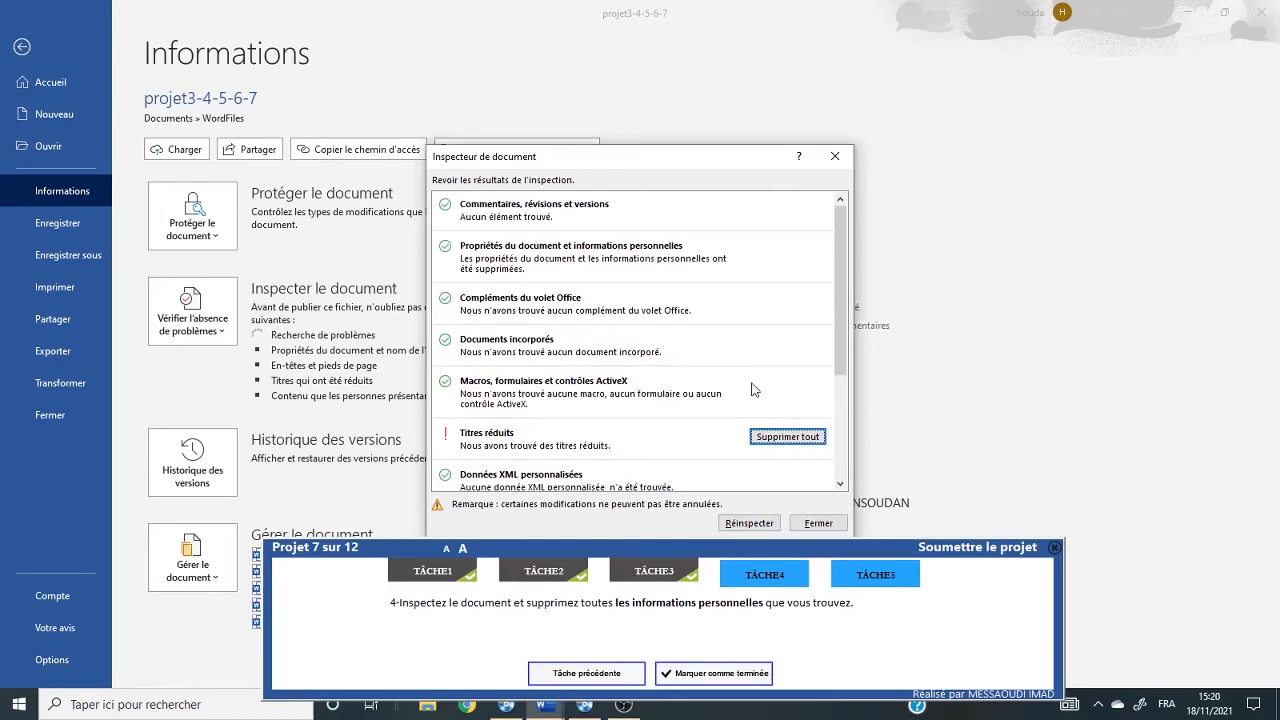
left_click(812, 523)
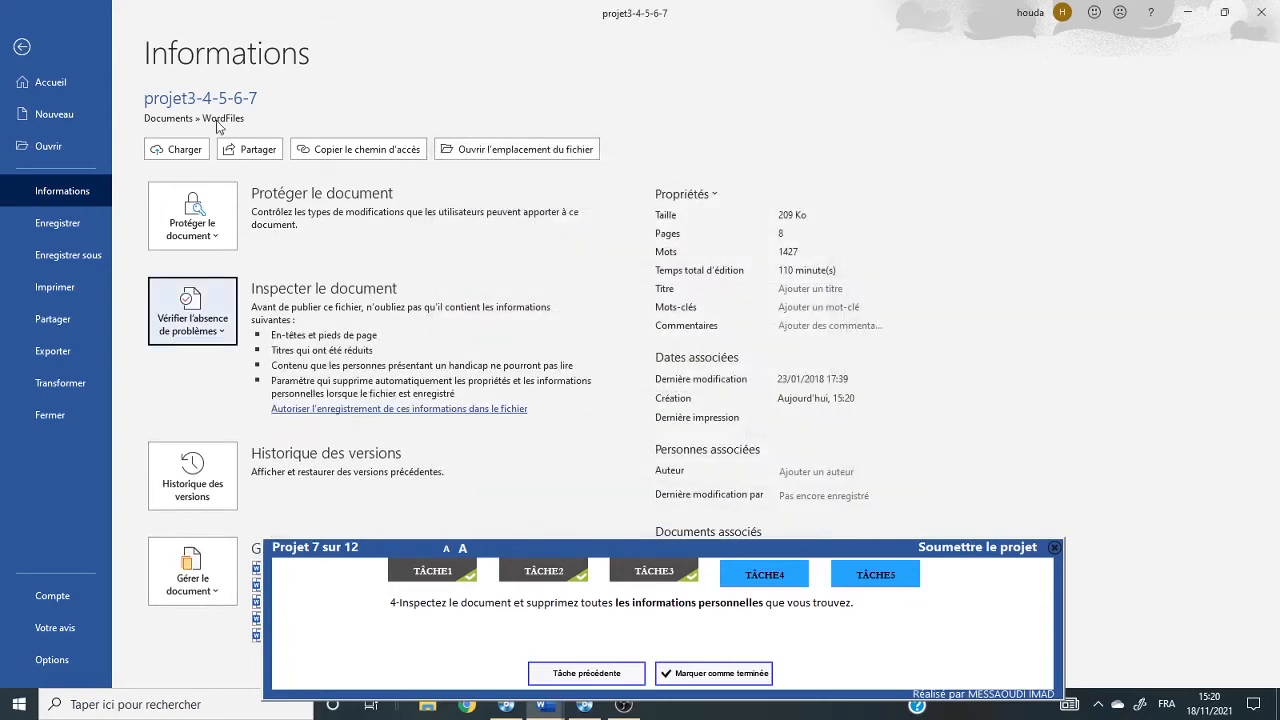
left_click(21, 47)
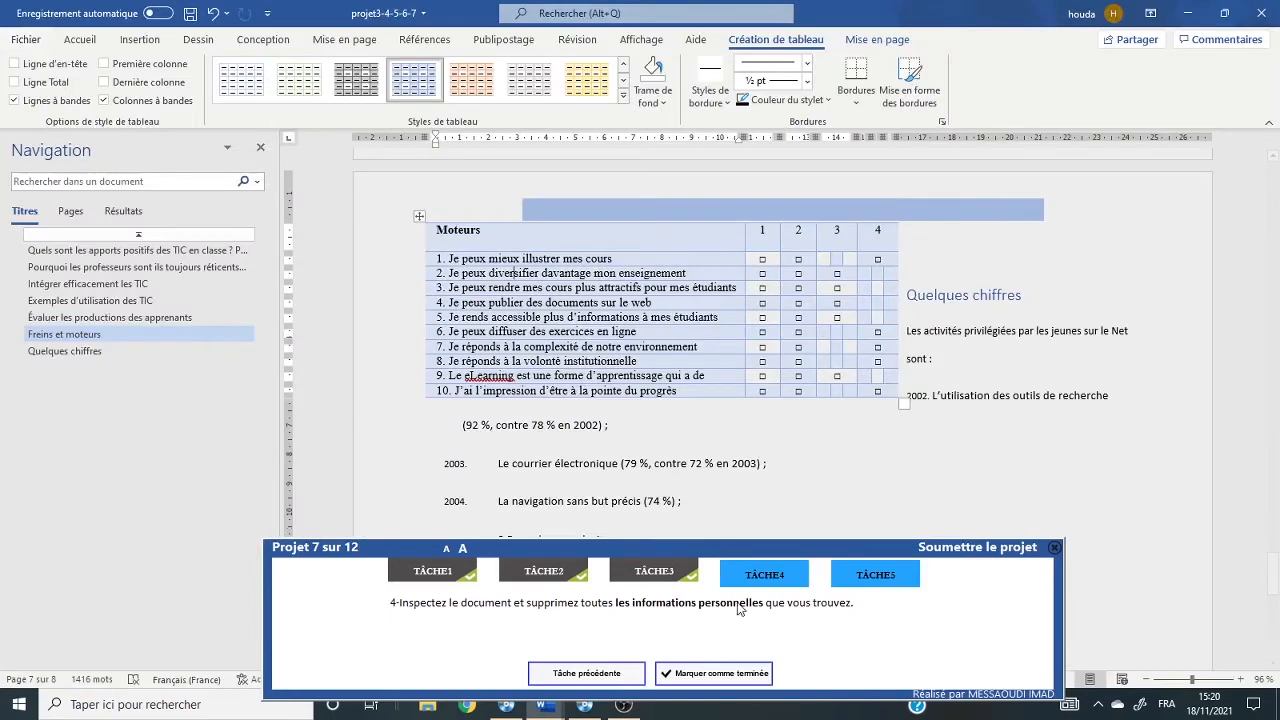
Rerun the Document Inspector without saving to check for remaining personal information, and mark task 4 as completed.
left_click(26, 40)
left_click(81, 196)
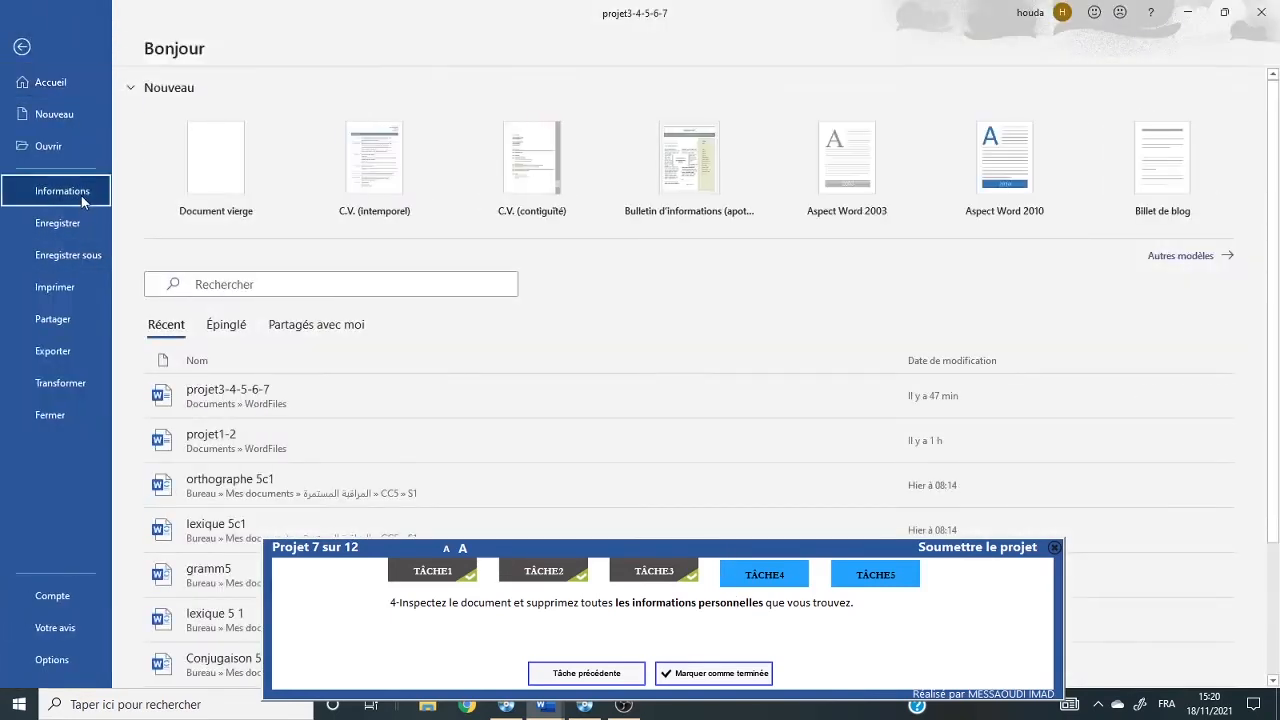
left_click(218, 335)
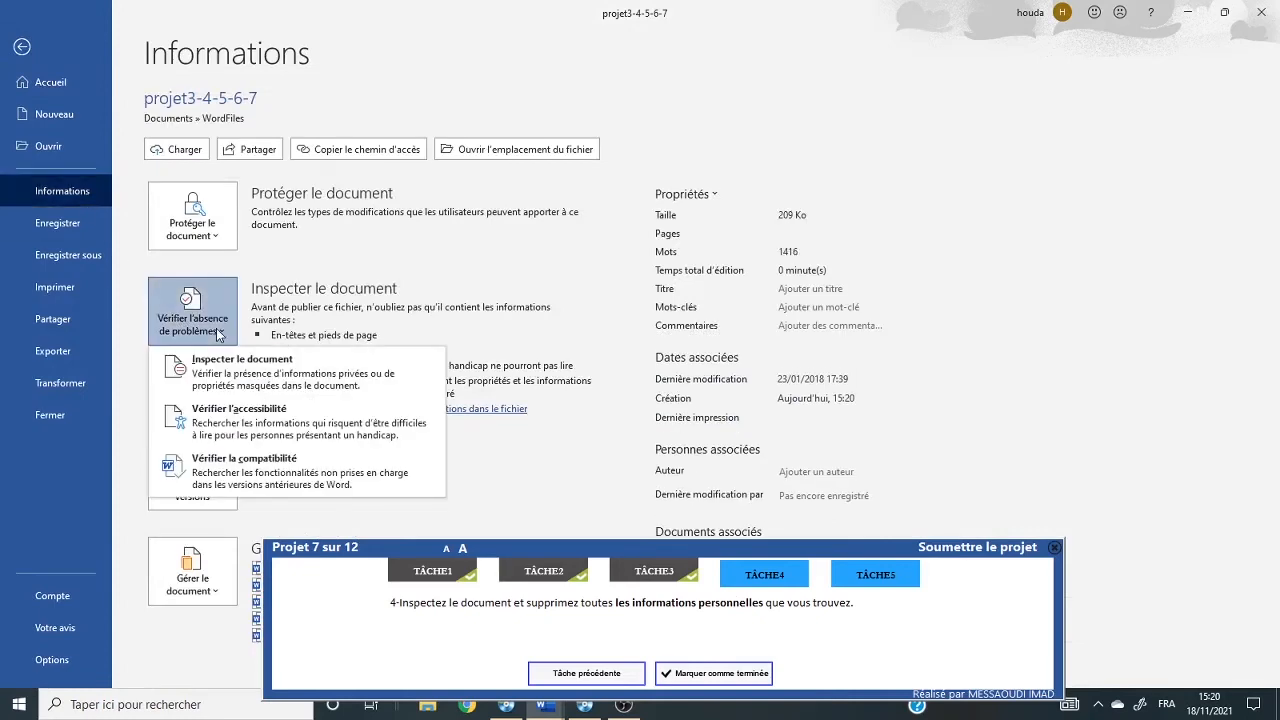
left_click(238, 376)
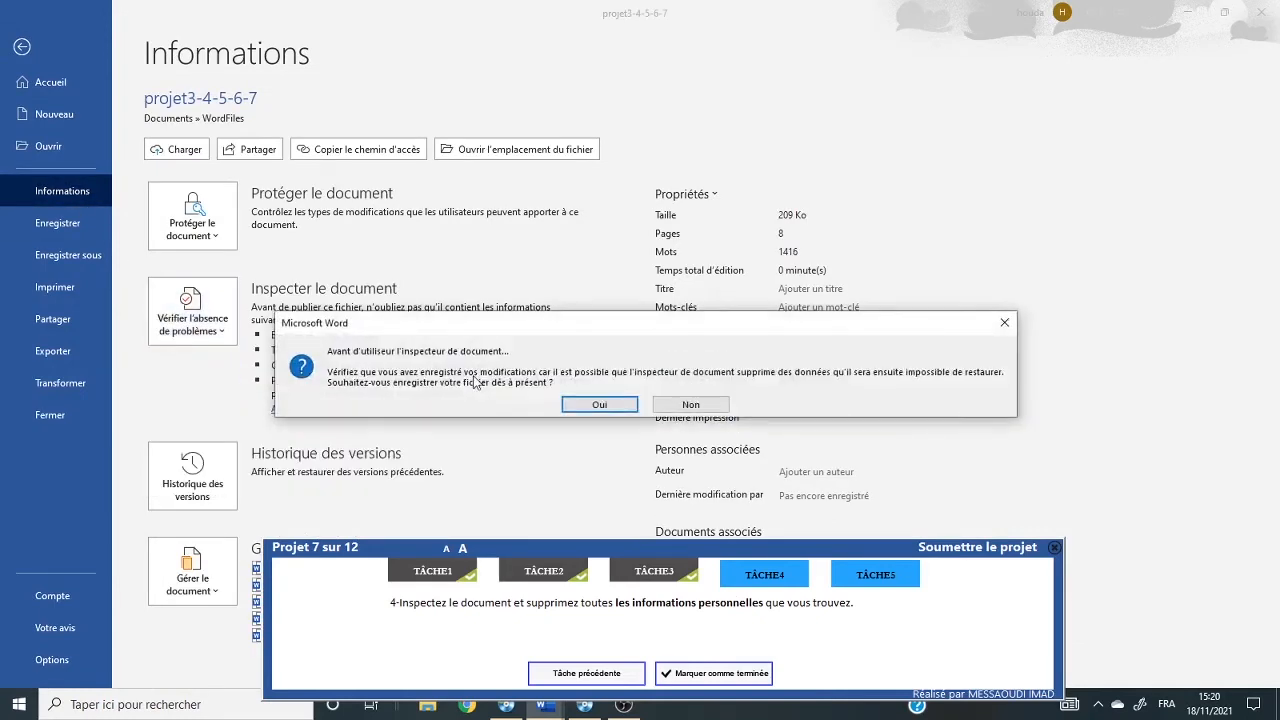
left_click(691, 405)
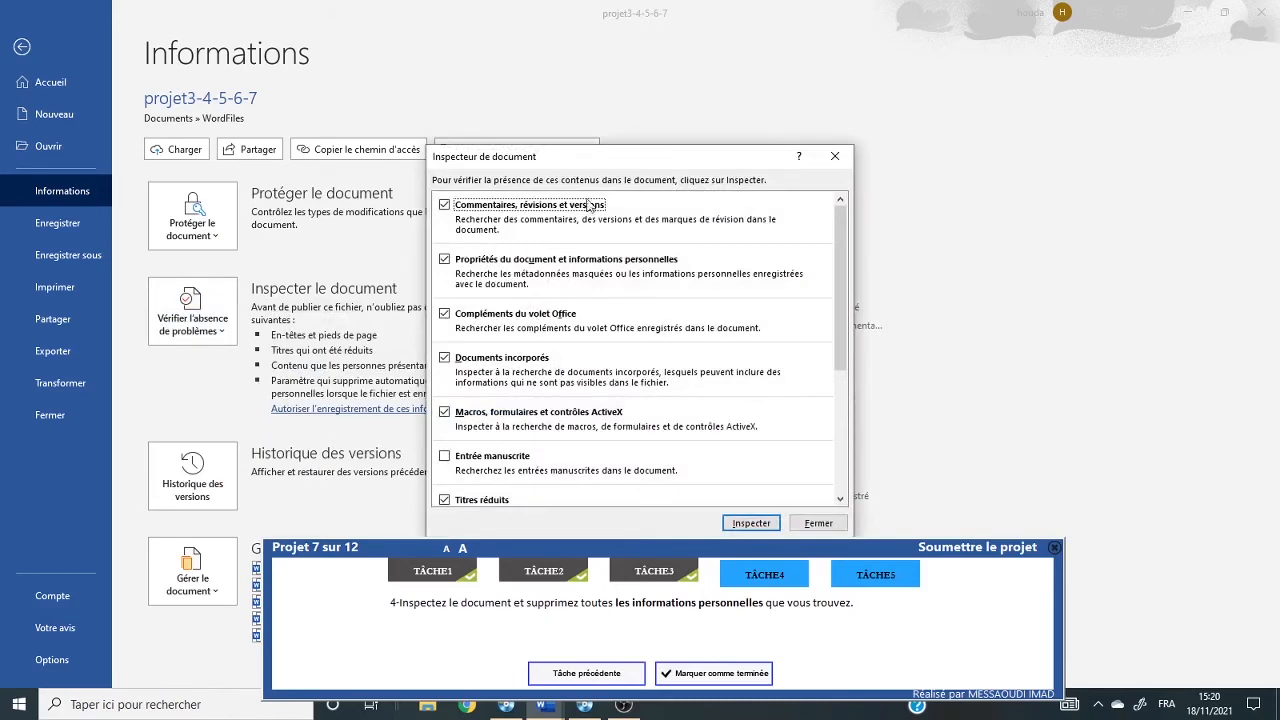
scroll(843, 311, "down", 2)
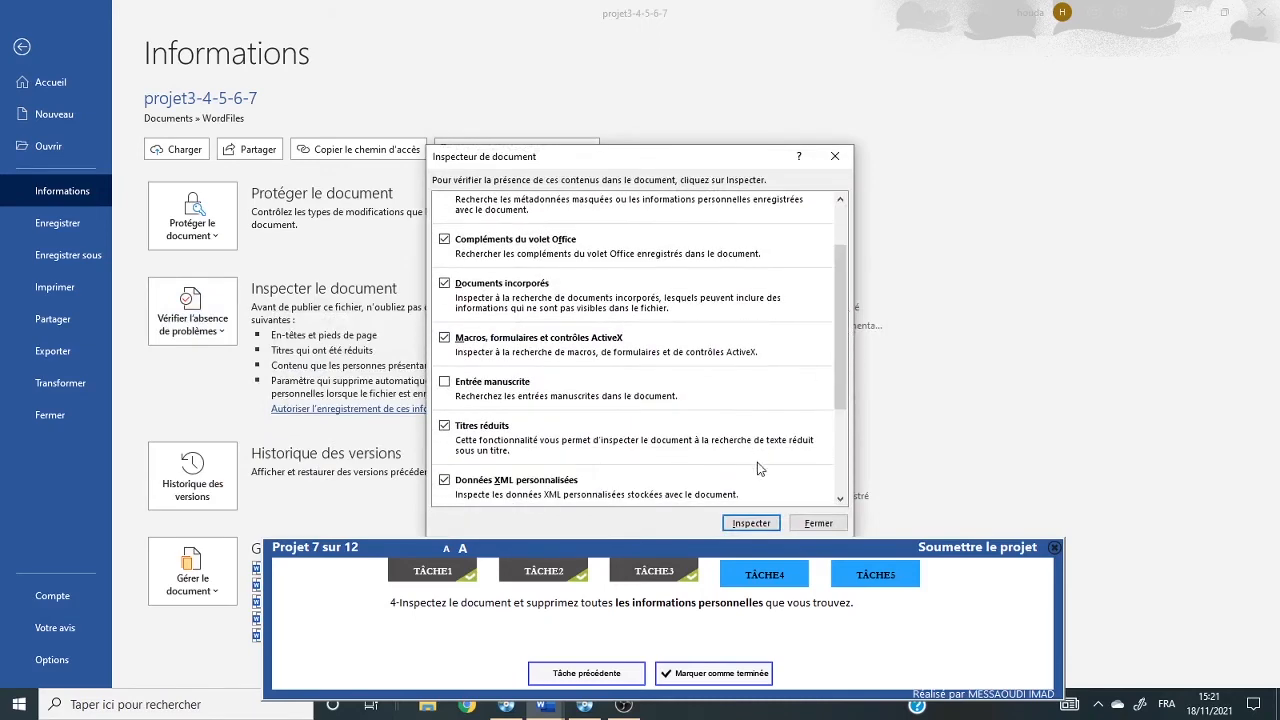
left_click(750, 523)
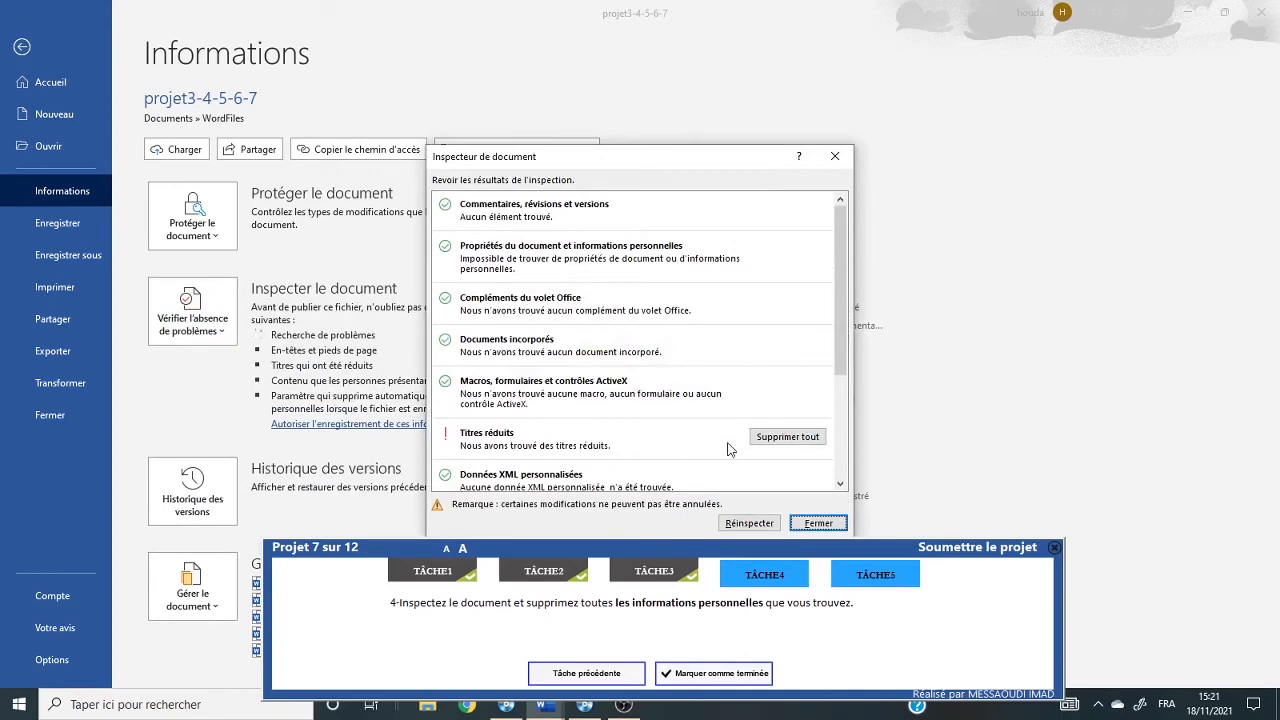
mouse_move(838, 350)
left_mouse_down()
mouse_move(850, 425)
mouse_move(850, 350)
left_mouse_up()
left_click(823, 524)
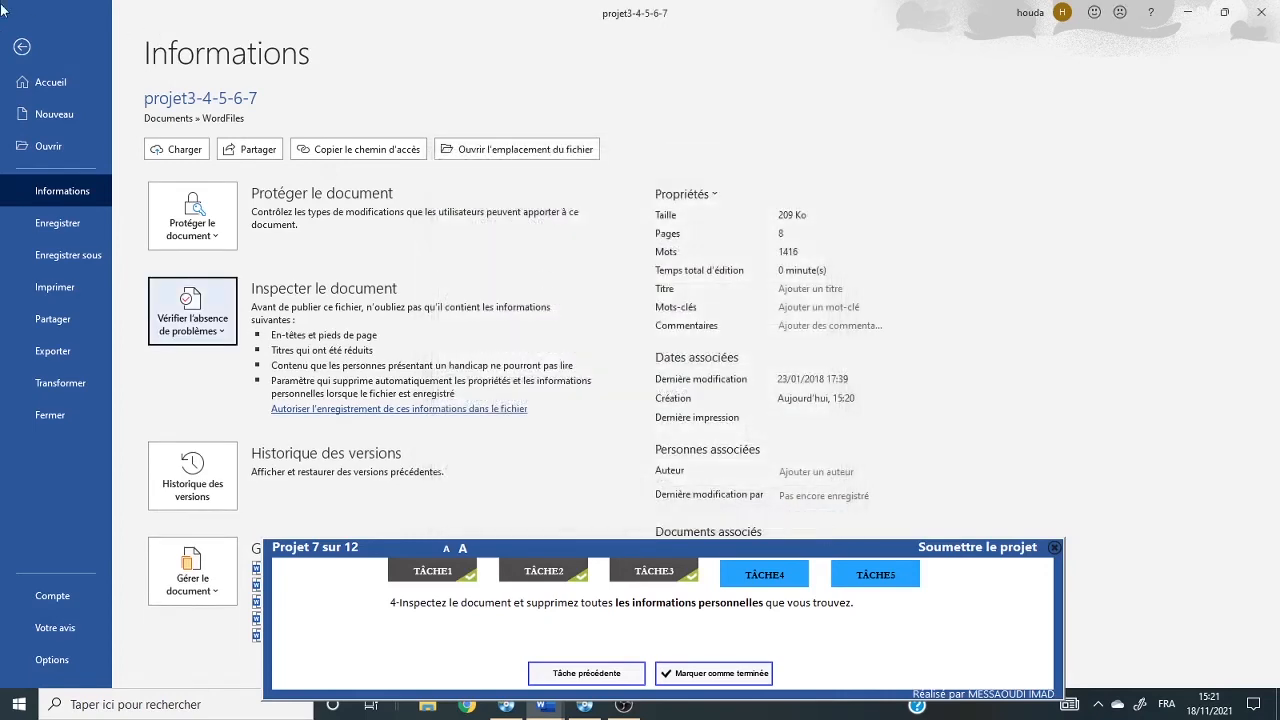
left_click(33, 49)
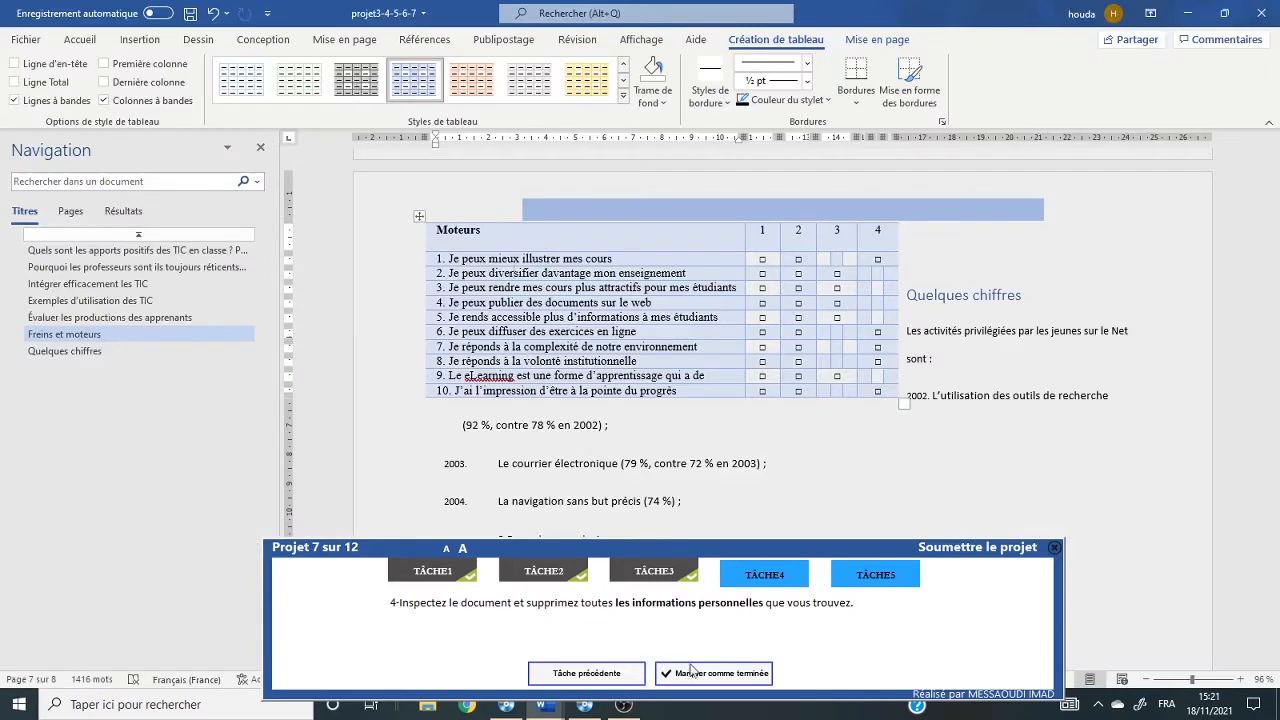
left_click(697, 679)
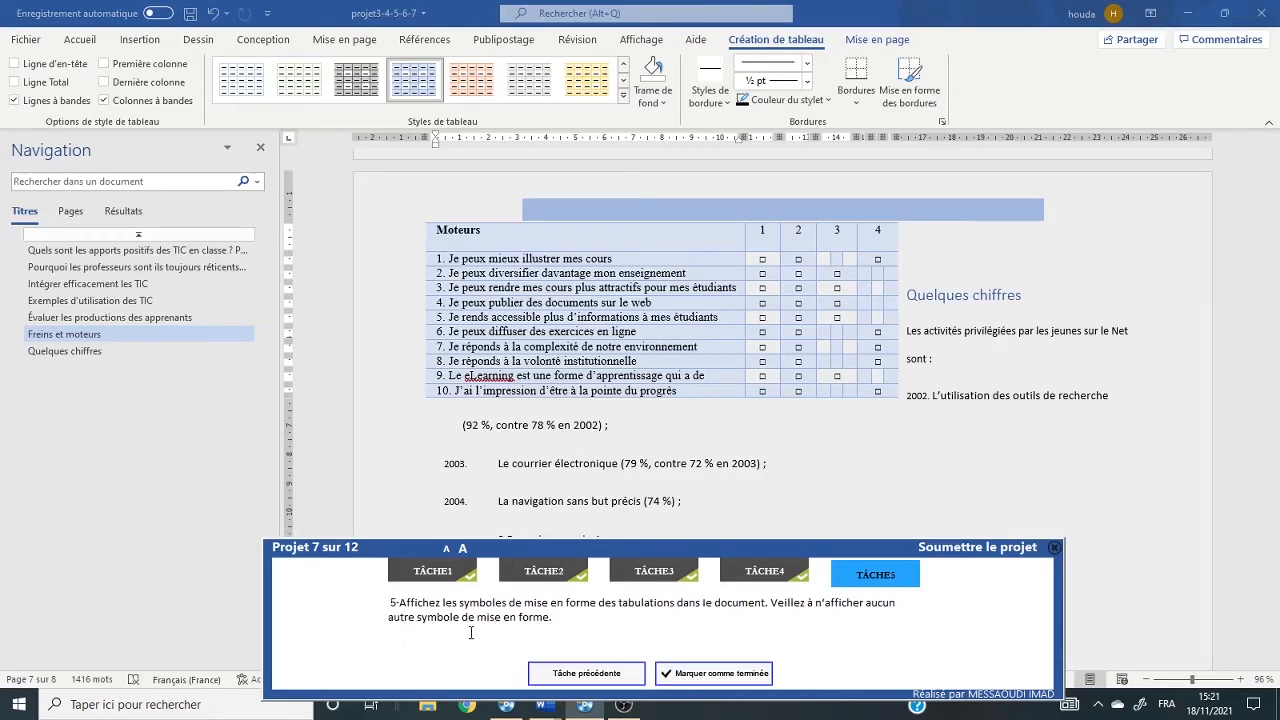
Set Word's display options to always show only the "Tabulations" formatting marks on screen.
left_click(24, 39)
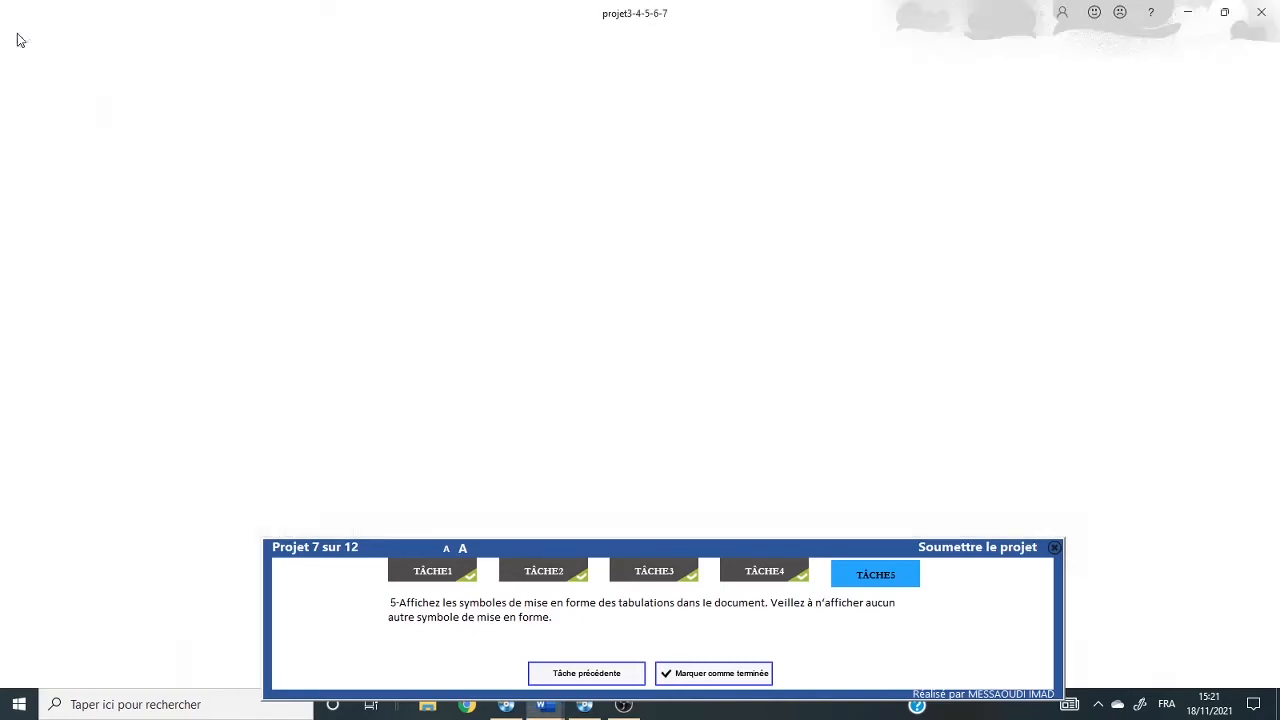
left_click(72, 660)
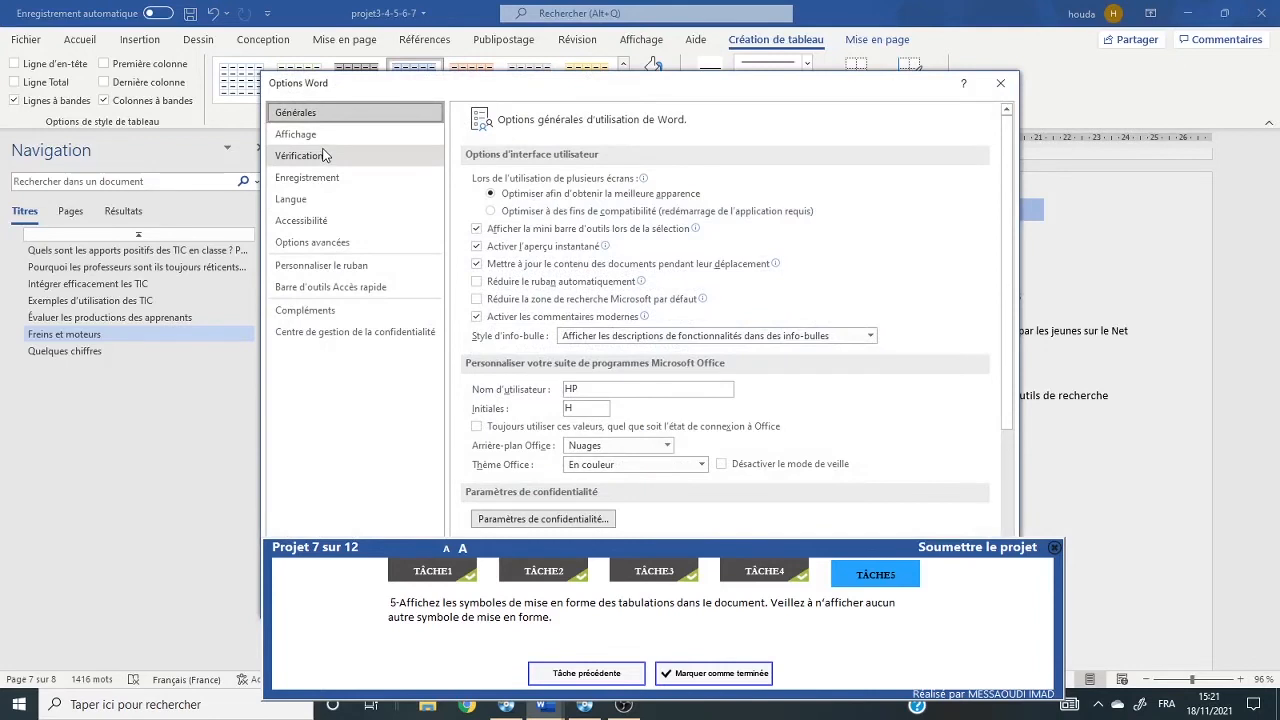
left_click(322, 140)
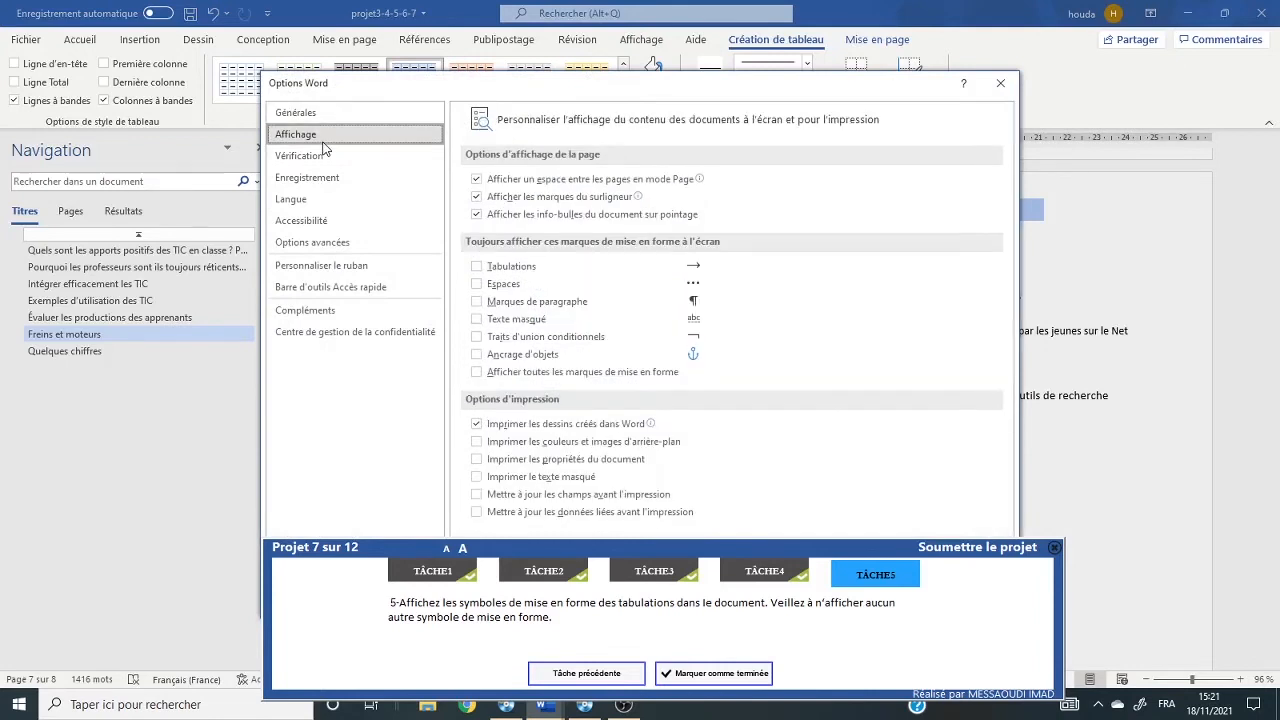
left_click(477, 268)
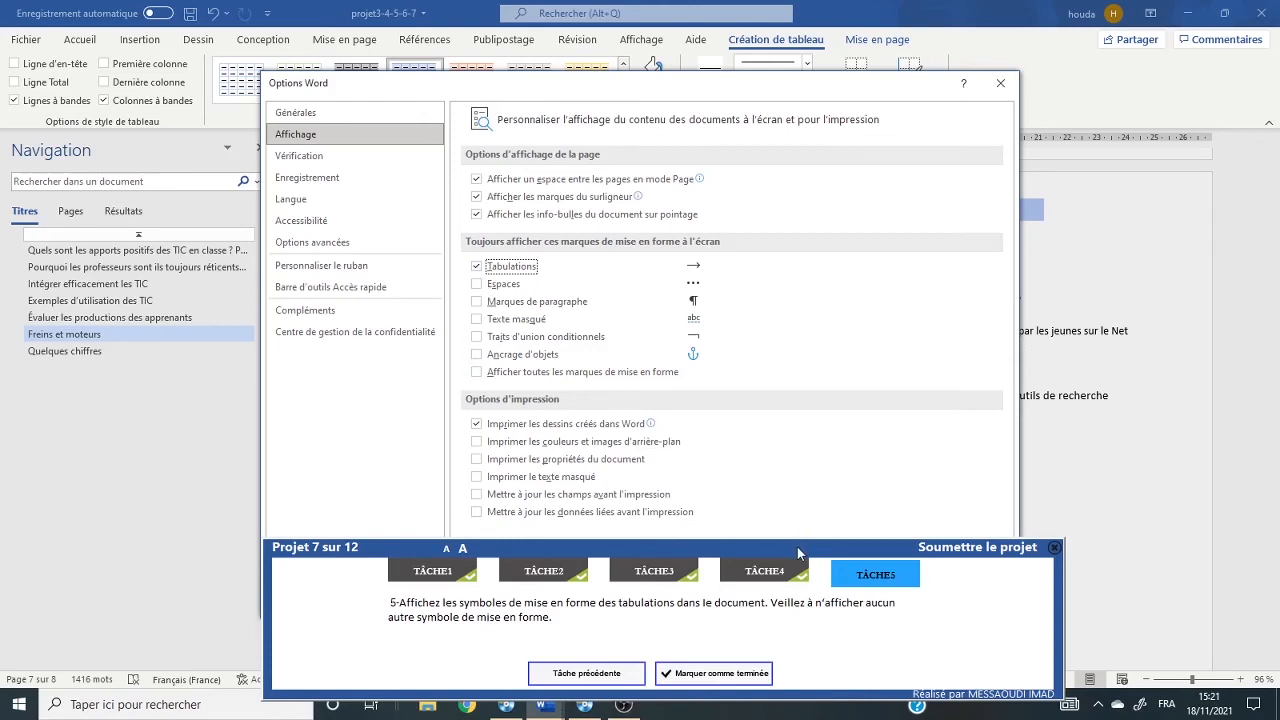
left_click_drag(797, 543, 800, 626)
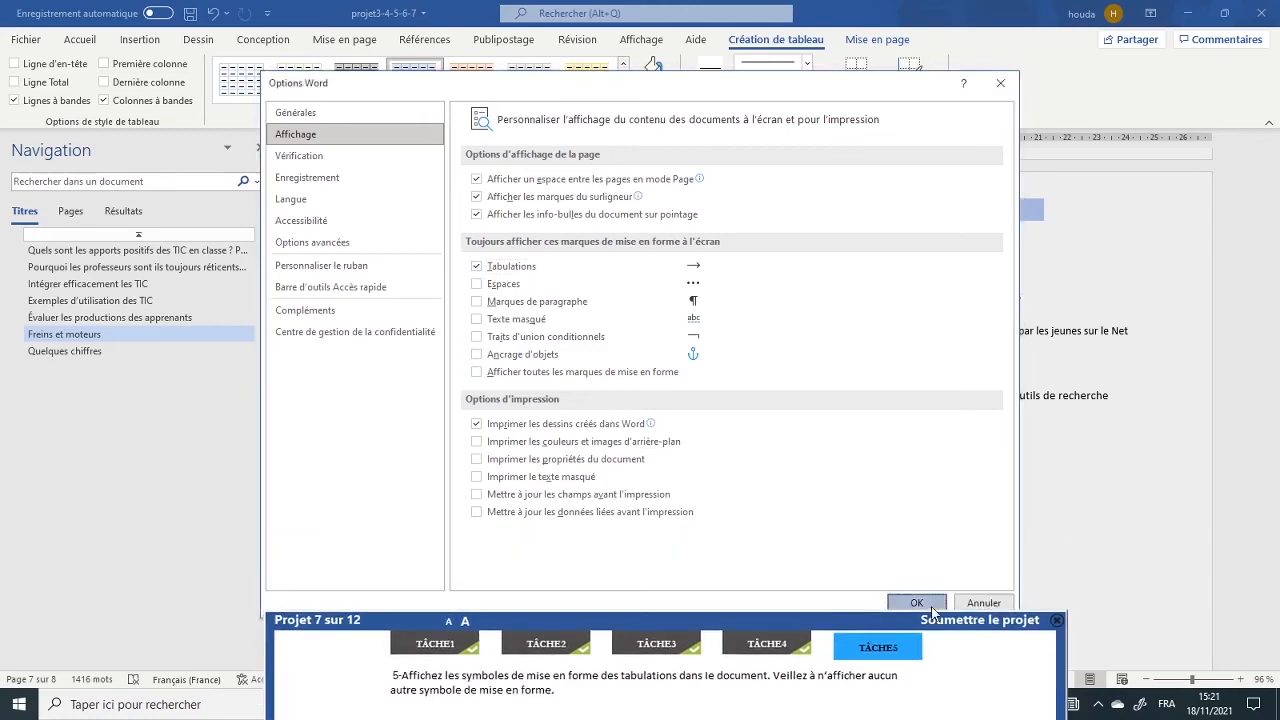
left_click(931, 605)
Mark task 5 as completed and submit Project 7.
left_click(560, 616)
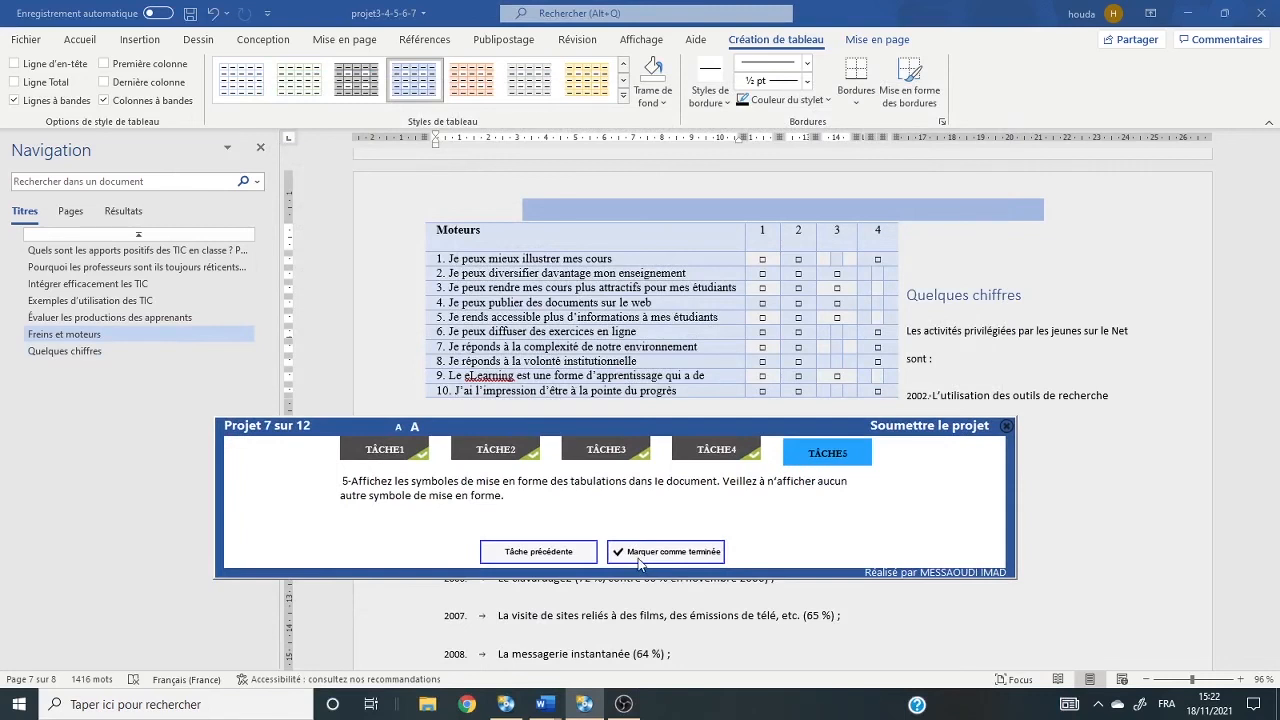
left_click(640, 560)
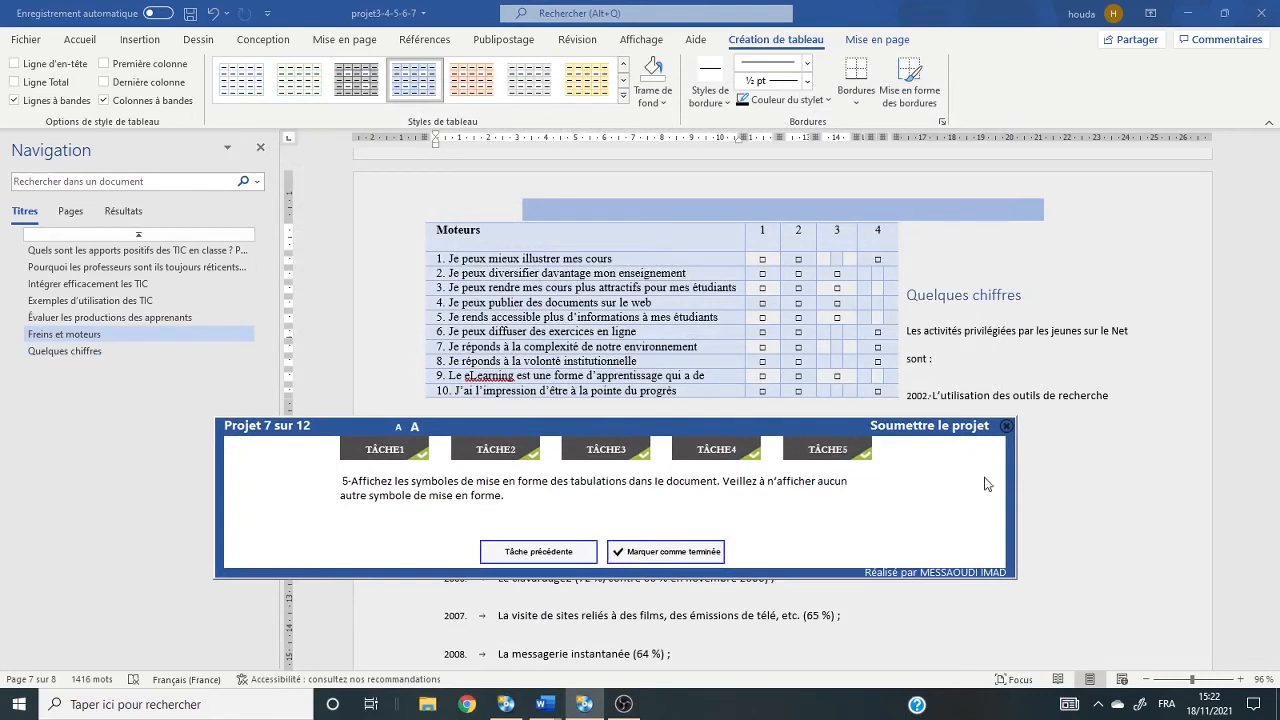
left_click(930, 428)
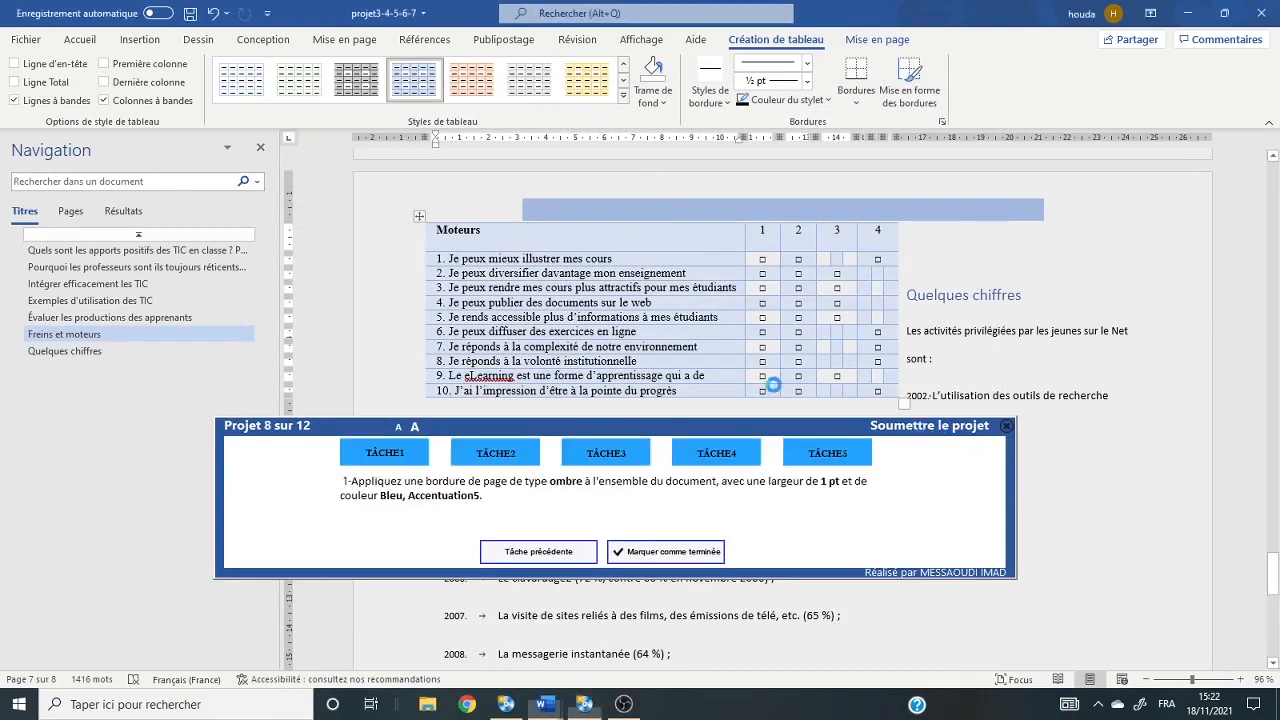